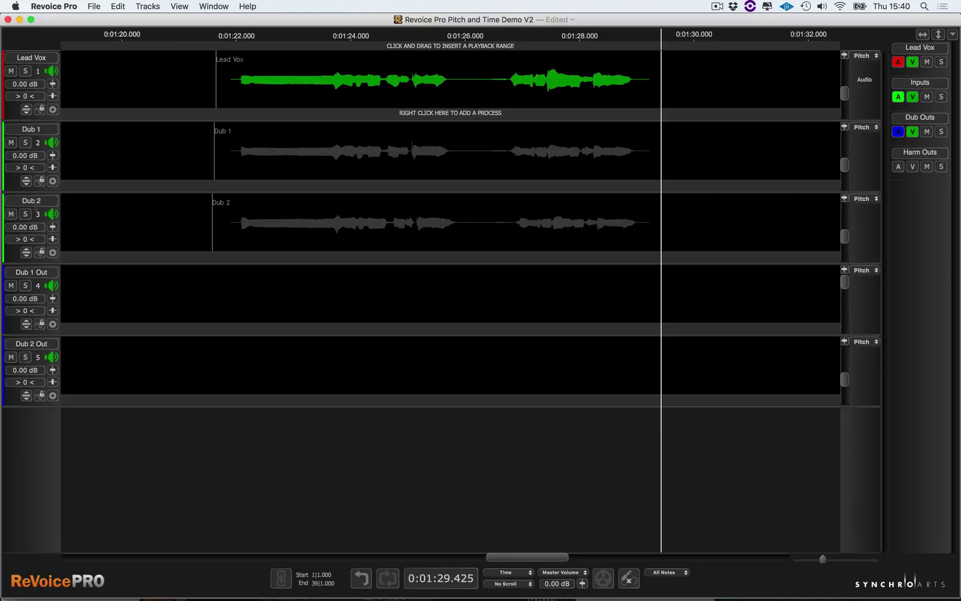
Expand the Lead Vox track to full height and restrict the pitch grid to an added E Major scale
{"action": "left_click", "coordinate": [26, 109]}
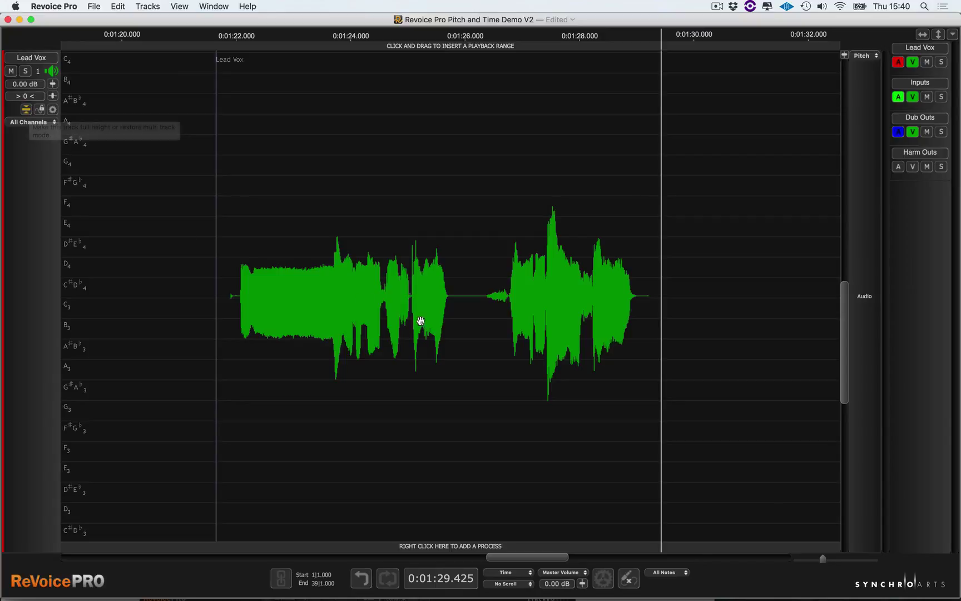
{"action": "left_click", "coordinate": [659, 575]}
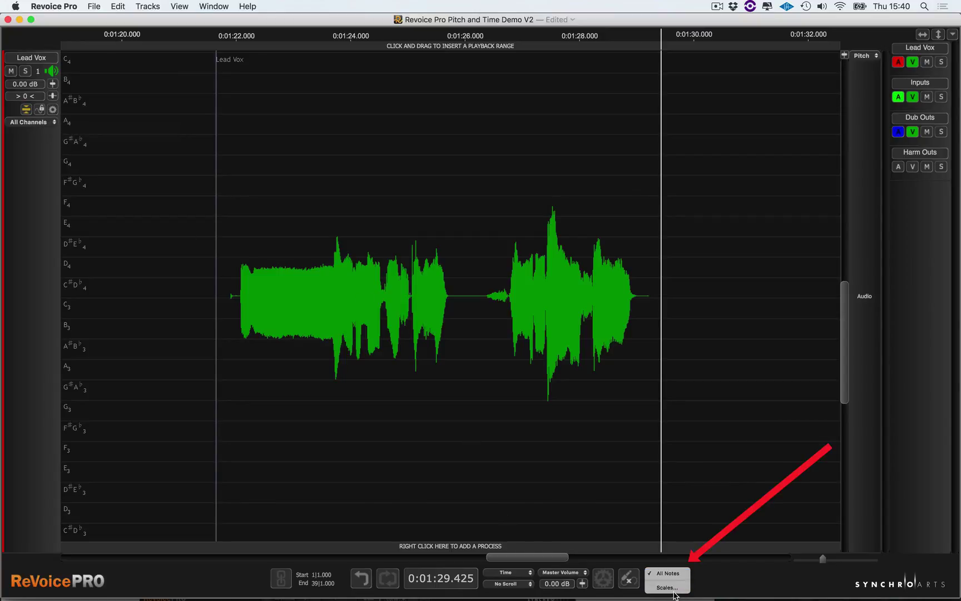
{"action": "left_click", "coordinate": [675, 588]}
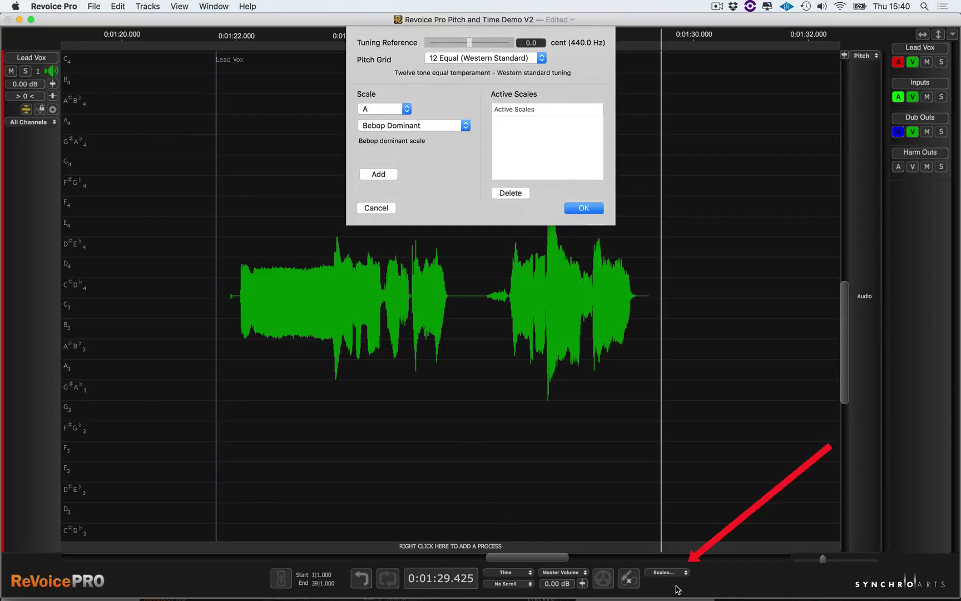
{"action": "left_click", "coordinate": [406, 111]}
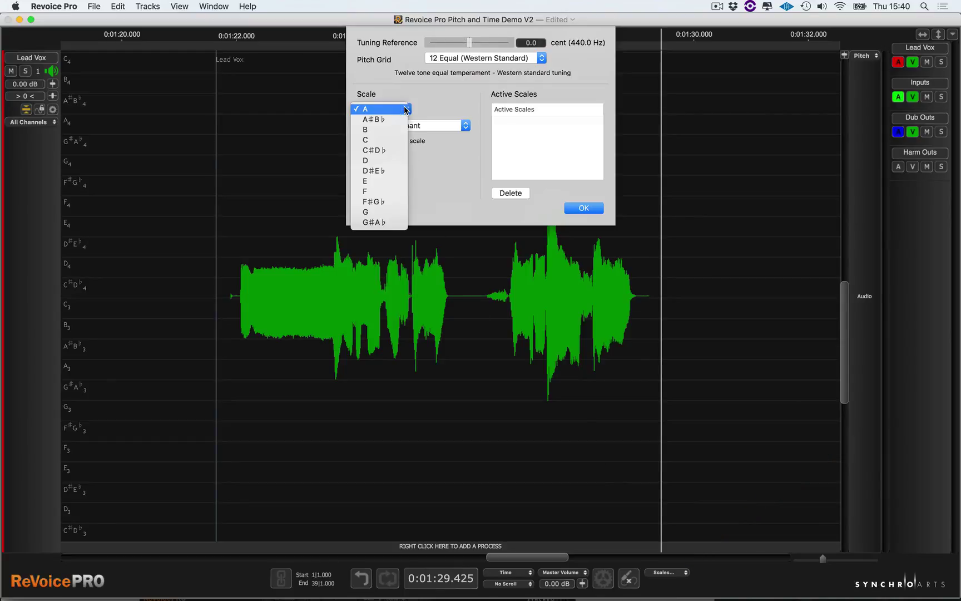
{"action": "left_click", "coordinate": [388, 182]}
{"action": "left_click", "coordinate": [429, 126]}
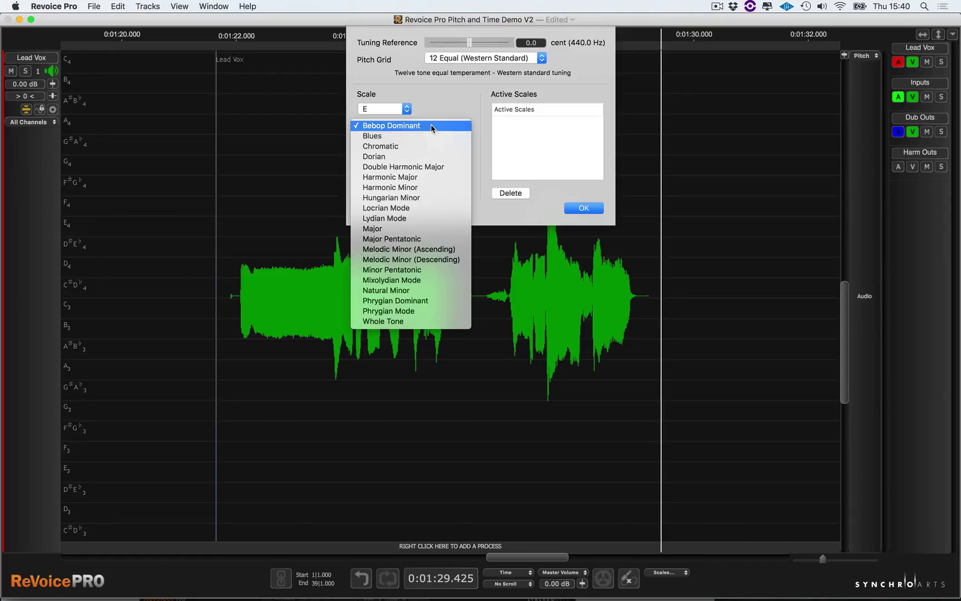
{"action": "left_click", "coordinate": [400, 229]}
{"action": "left_click", "coordinate": [383, 175]}
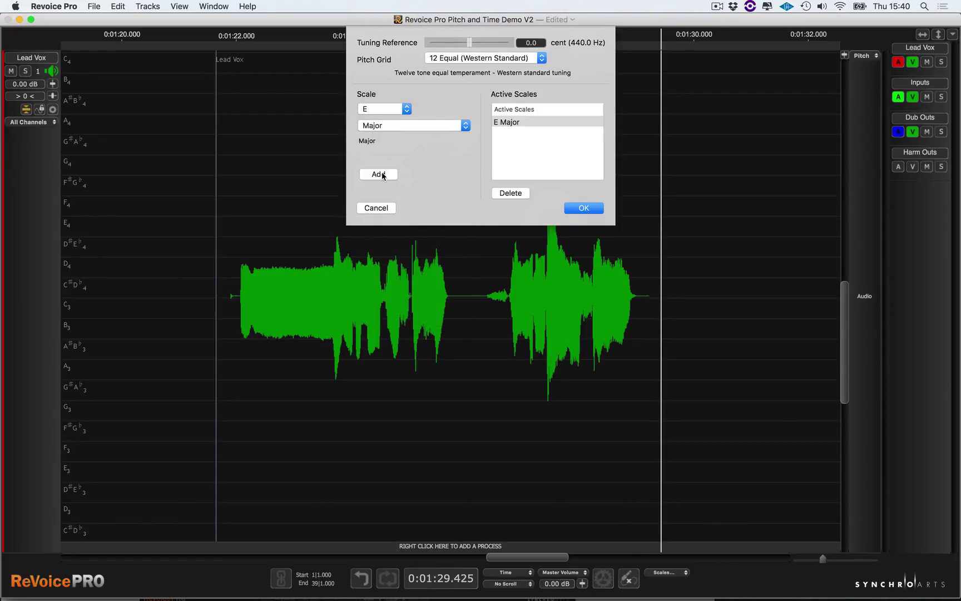
{"action": "left_click", "coordinate": [583, 208]}
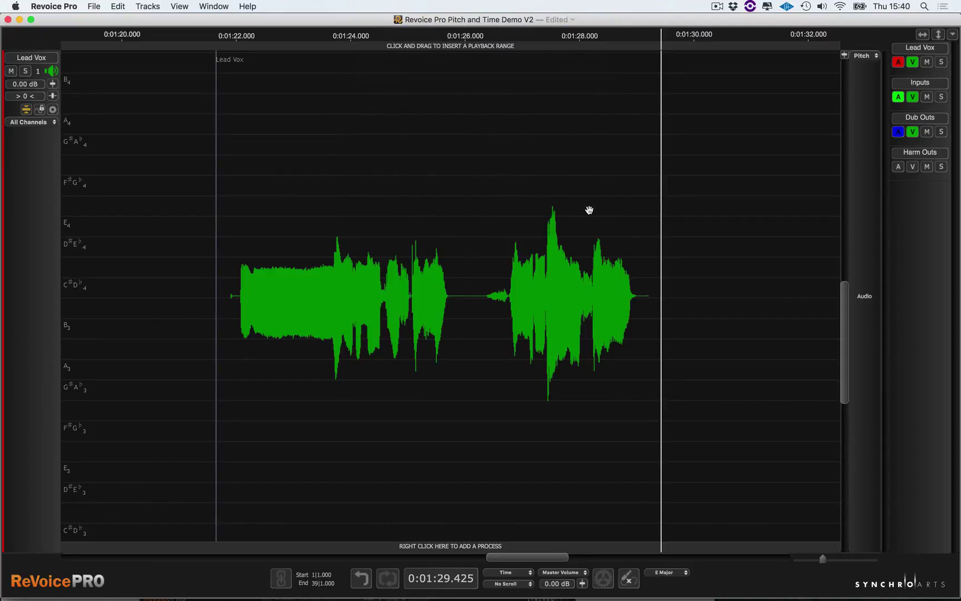
Switch the timeline display format to Bar & Beats
{"action": "left_click", "coordinate": [507, 572]}
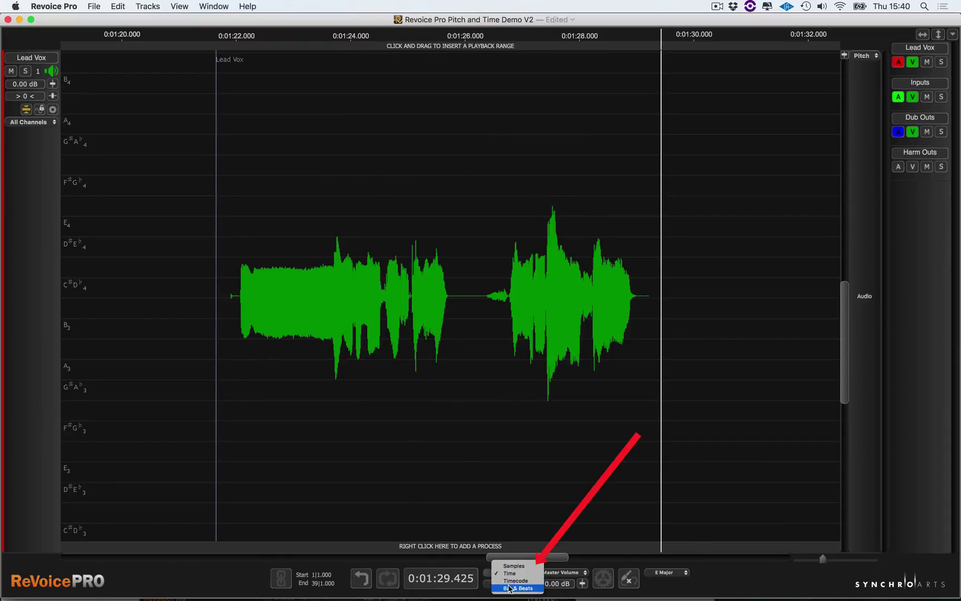
{"action": "left_click", "coordinate": [510, 588]}
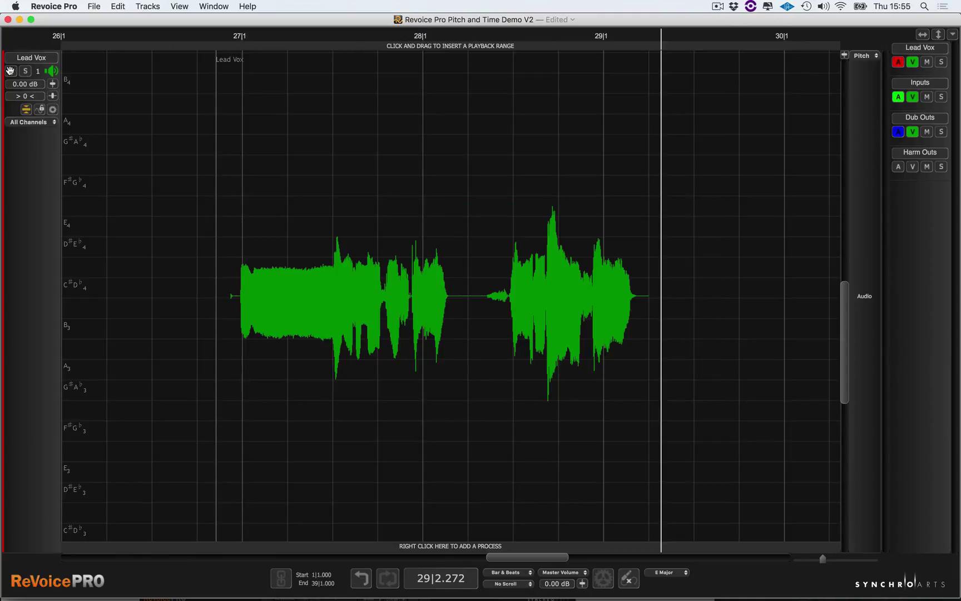
Solo the Lead Vox track and turn its audio into a warp region
{"action": "left_click", "coordinate": [26, 72]}
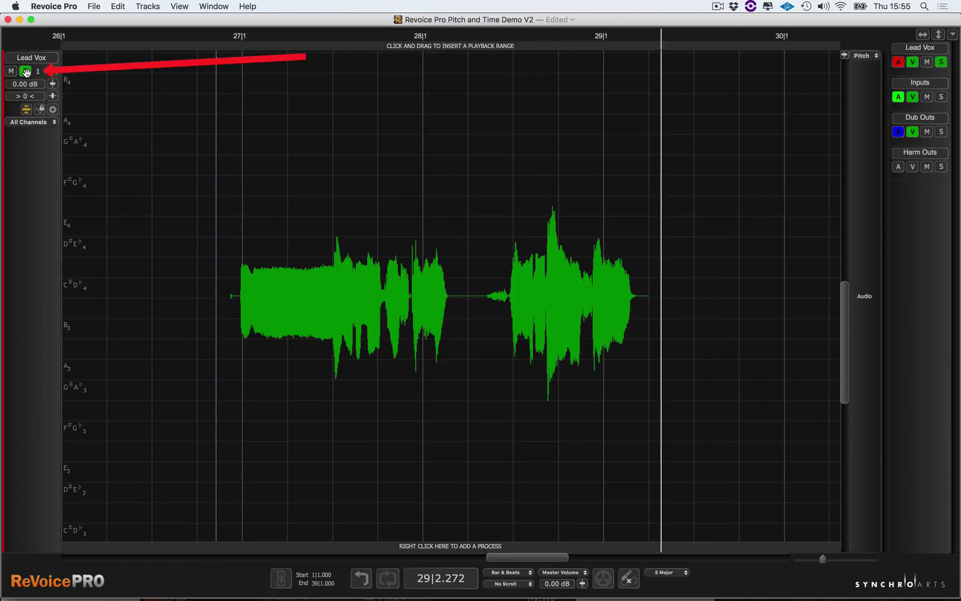
{"action": "right_click", "coordinate": [336, 312]}
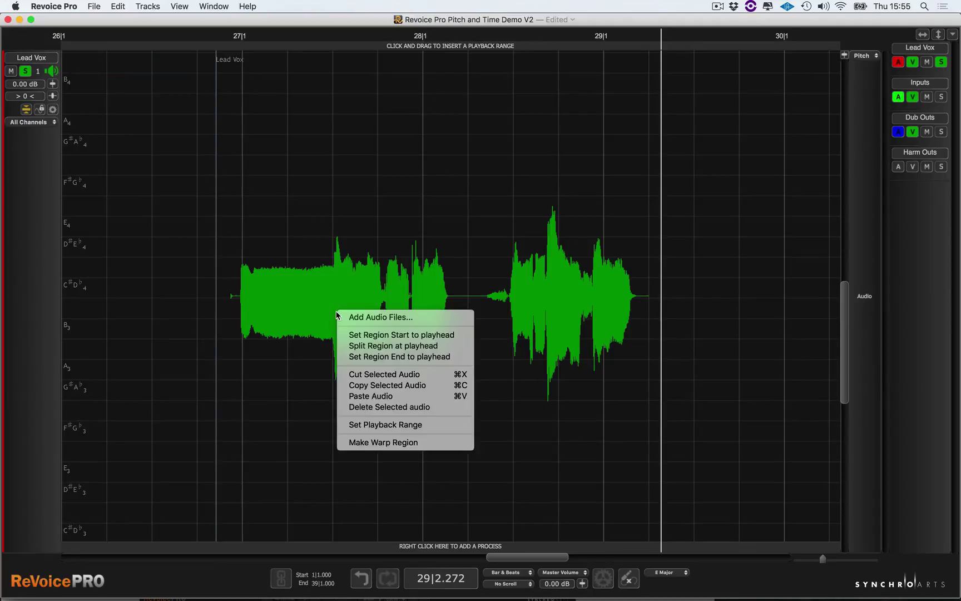
{"action": "left_click", "coordinate": [374, 442]}
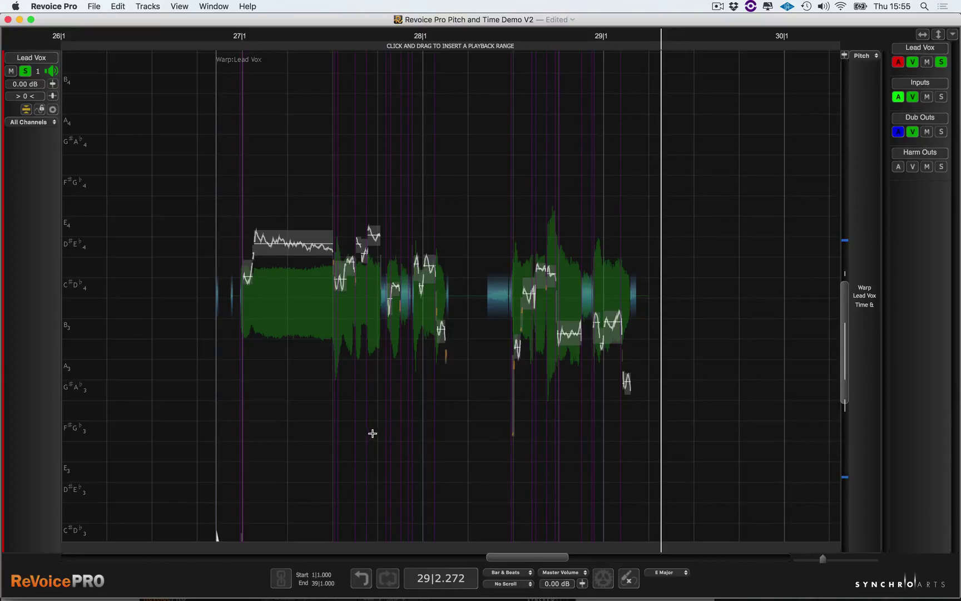
Set the playback range to the long held note at the start of the vocal
{"action": "key", "text": "t"}
{"action": "key", "text": "t"}
{"action": "key", "text": "t"}
{"action": "key", "text": "t"}
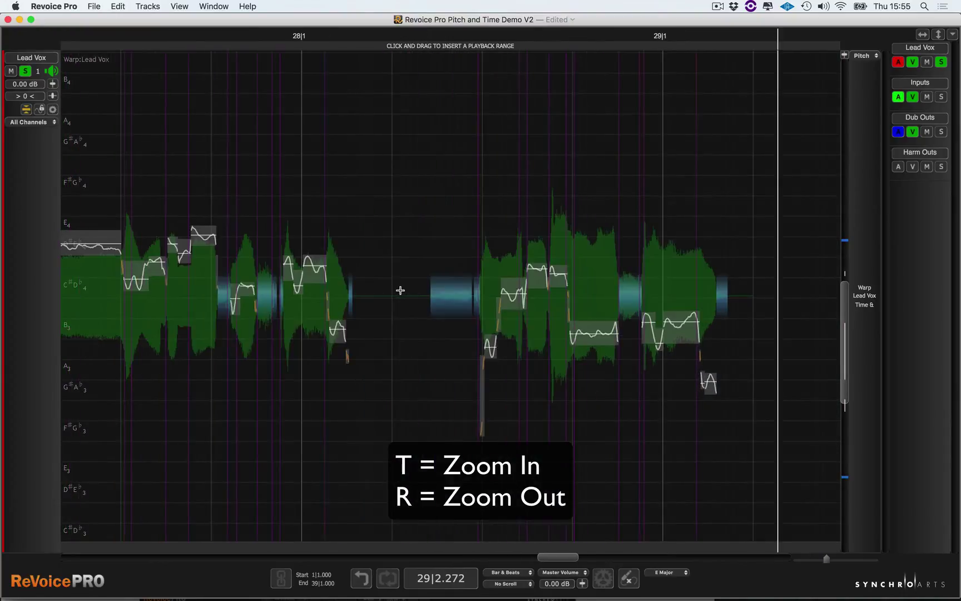
{"action": "key", "text": "r"}
{"action": "key", "text": "t"}
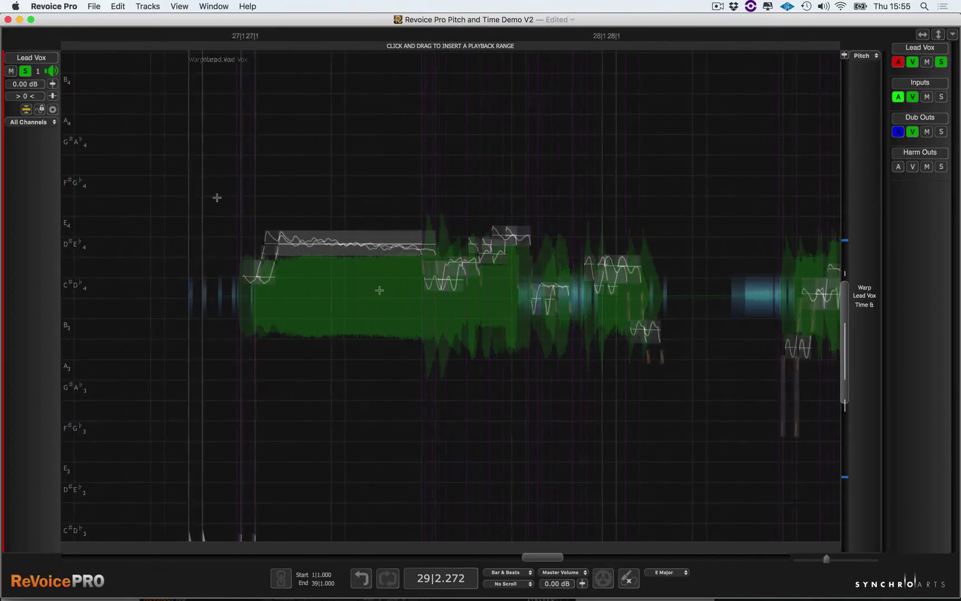
{"action": "left_click_drag", "start_coordinate": [226, 188], "coordinate": [402, 318]}
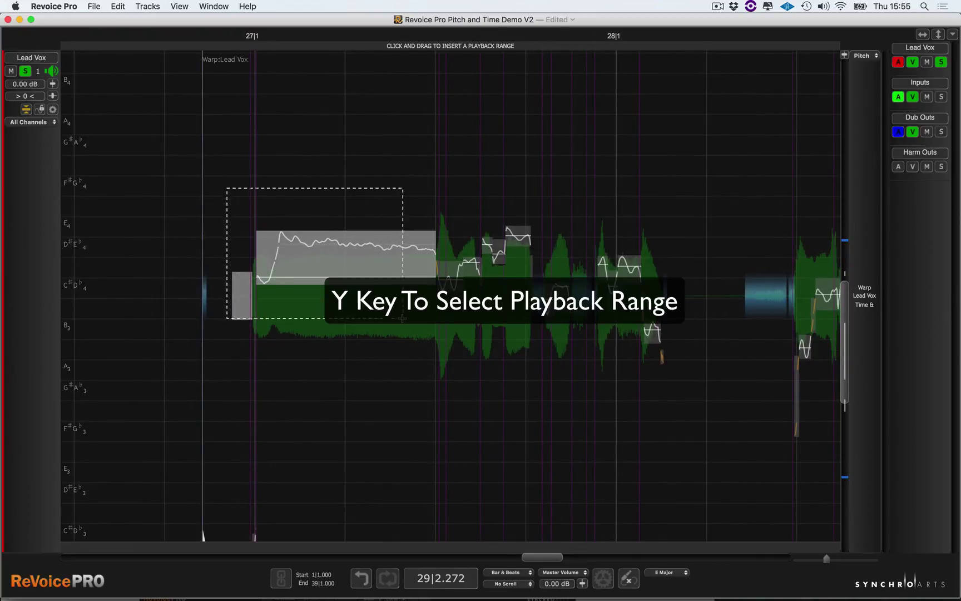
{"action": "key", "text": "y"}
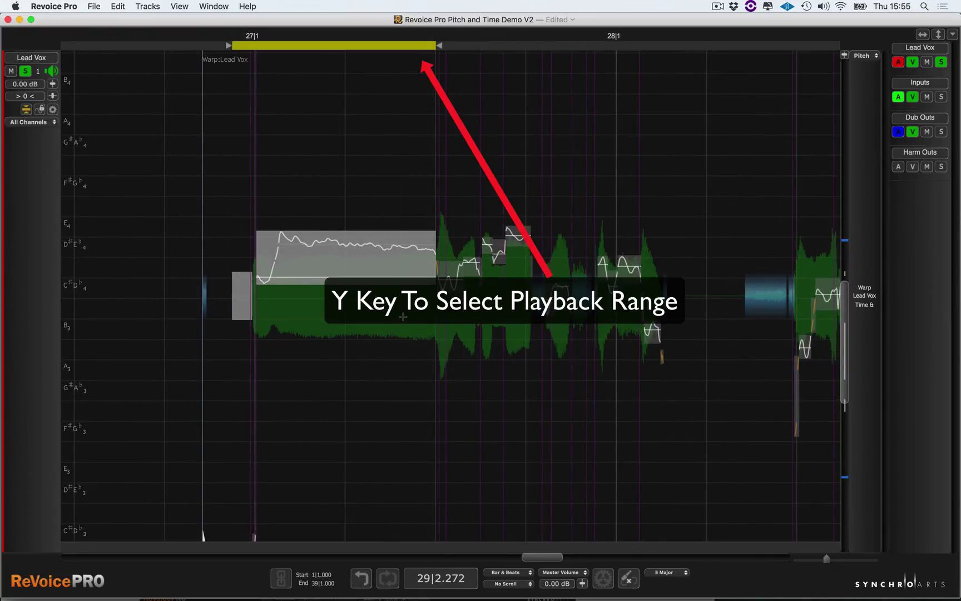
Straighten the falling pitch of the long opening note around D♯/E♭4 and narrow its pitch variation
{"action": "key", "text": "alt"}
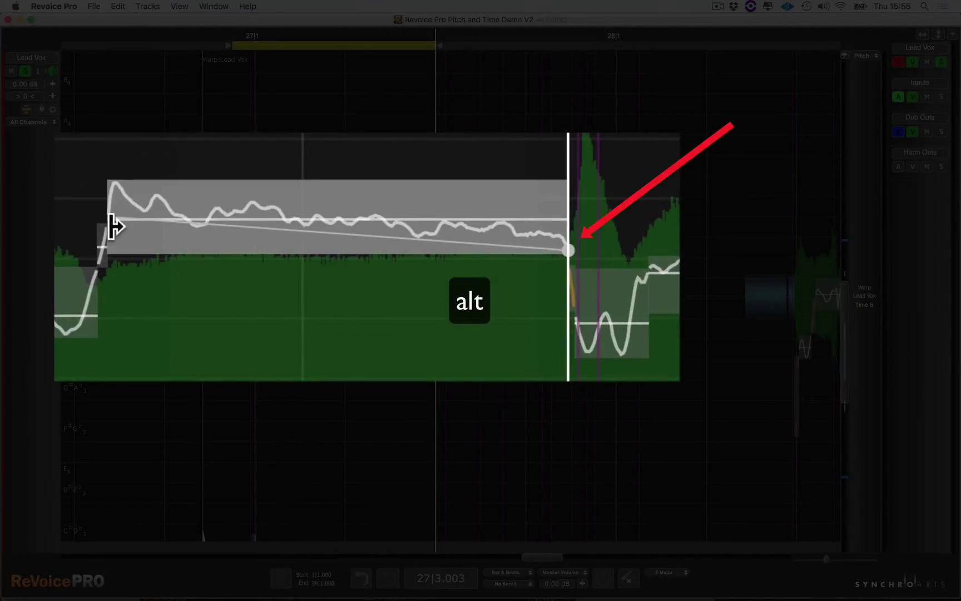
{"action": "left_click_drag", "start_coordinate": [114, 225], "coordinate": [116, 271]}
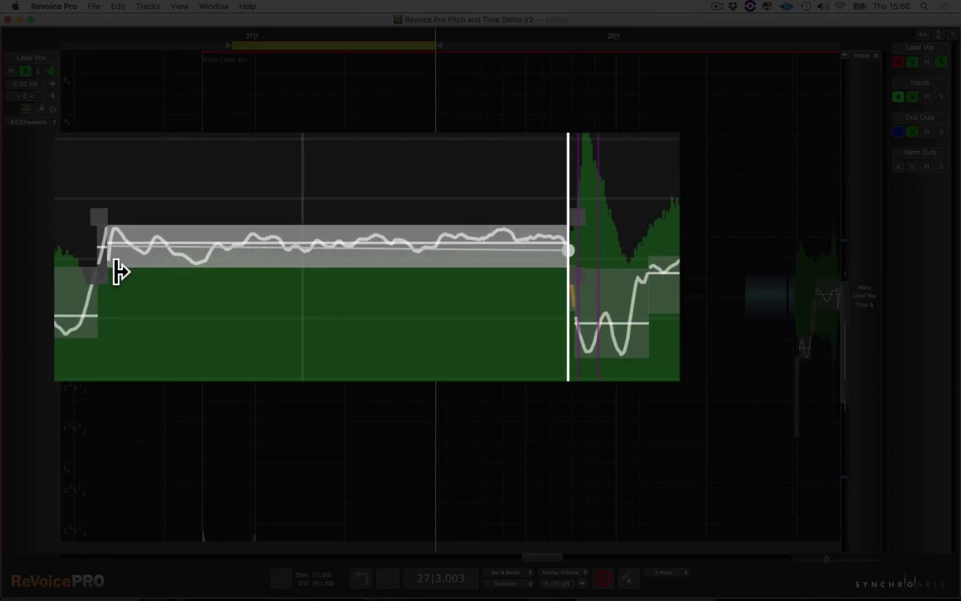
{"action": "left_click_drag", "start_coordinate": [316, 253], "coordinate": [317, 236]}
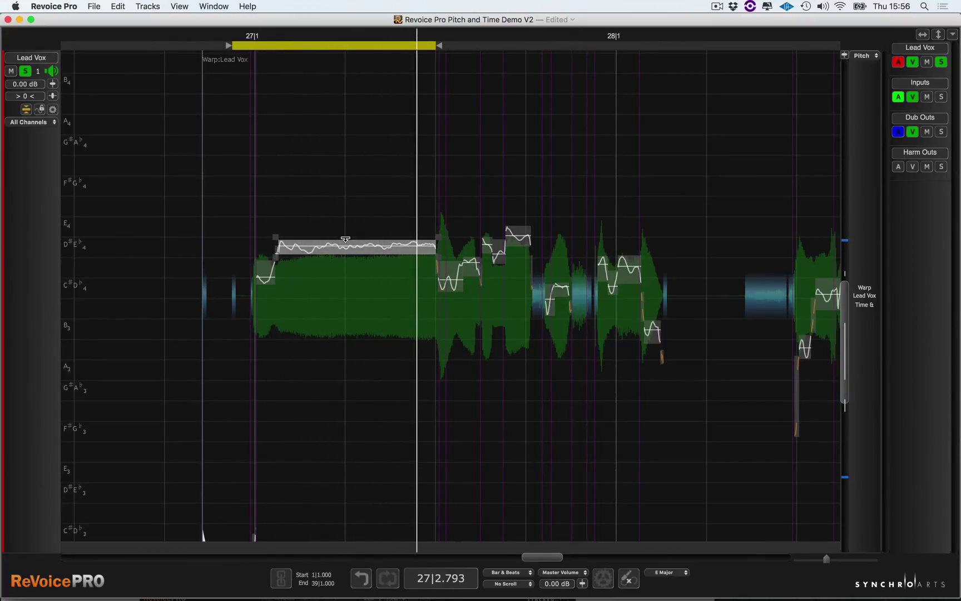
{"action": "left_click_drag", "start_coordinate": [346, 241], "coordinate": [348, 245]}
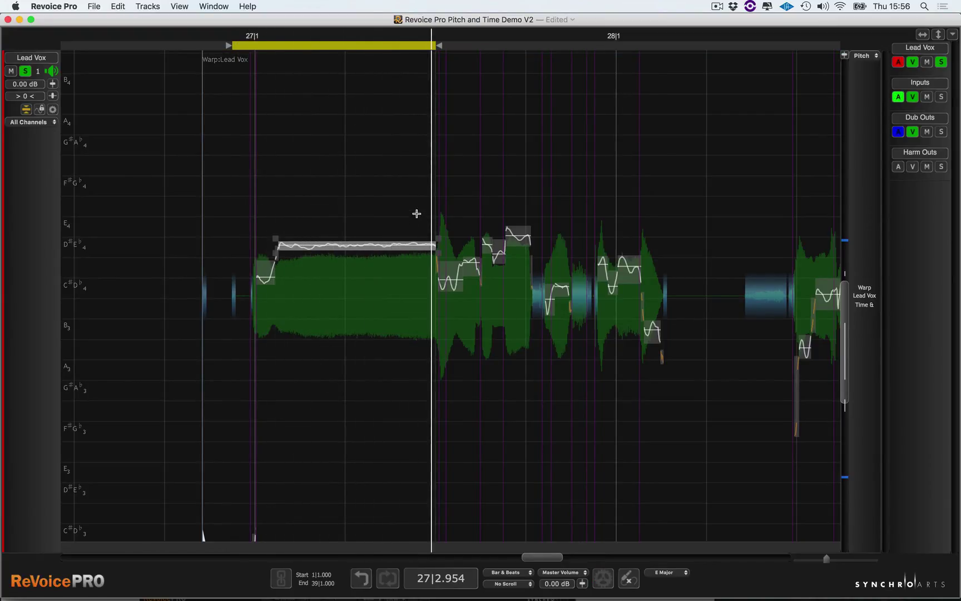
Set the playback range to the short notes following the held note and audition them
{"action": "left_click_drag", "start_coordinate": [444, 200], "coordinate": [649, 362]}
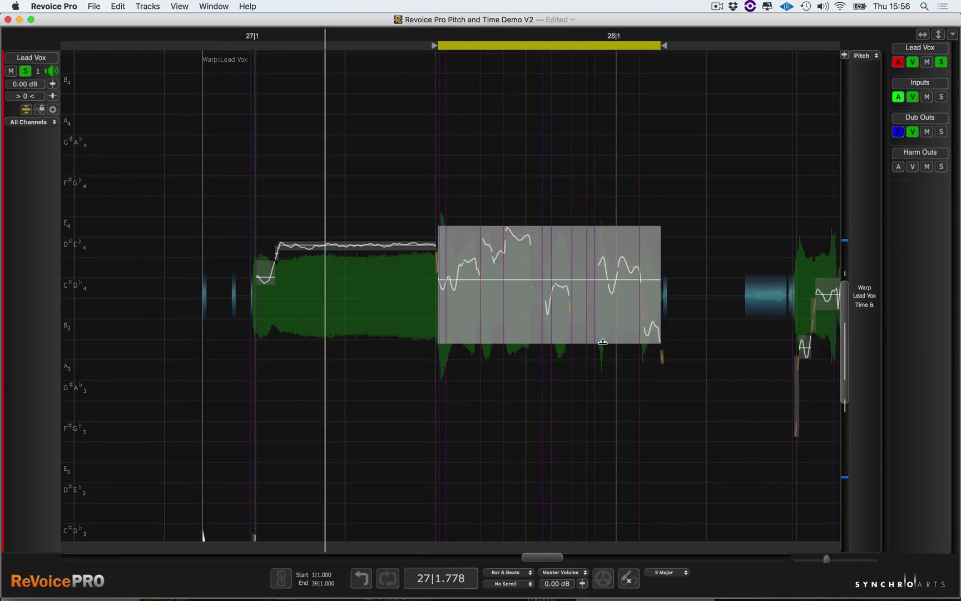
{"action": "key", "text": "space"}
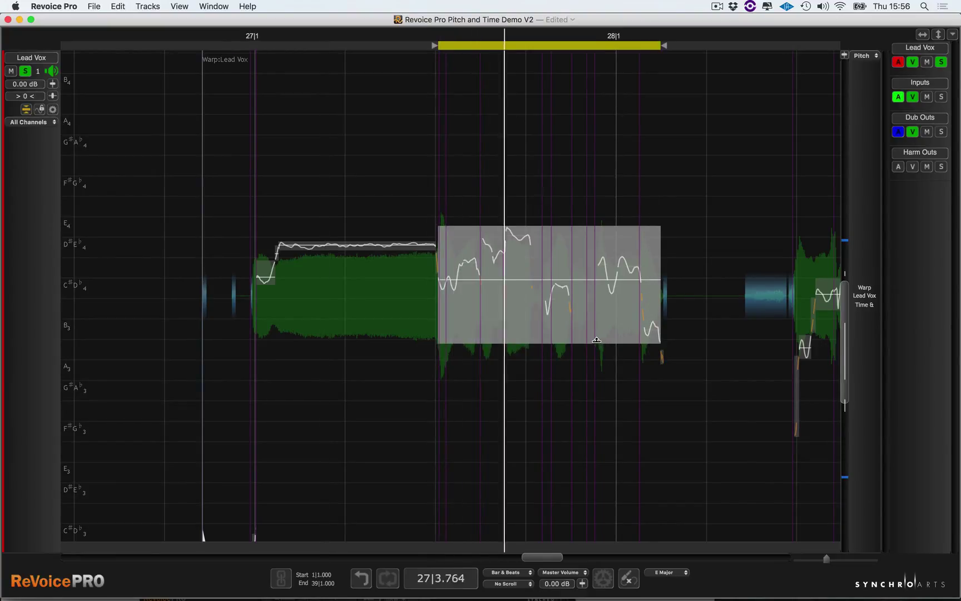
{"action": "left_click", "coordinate": [671, 216]}
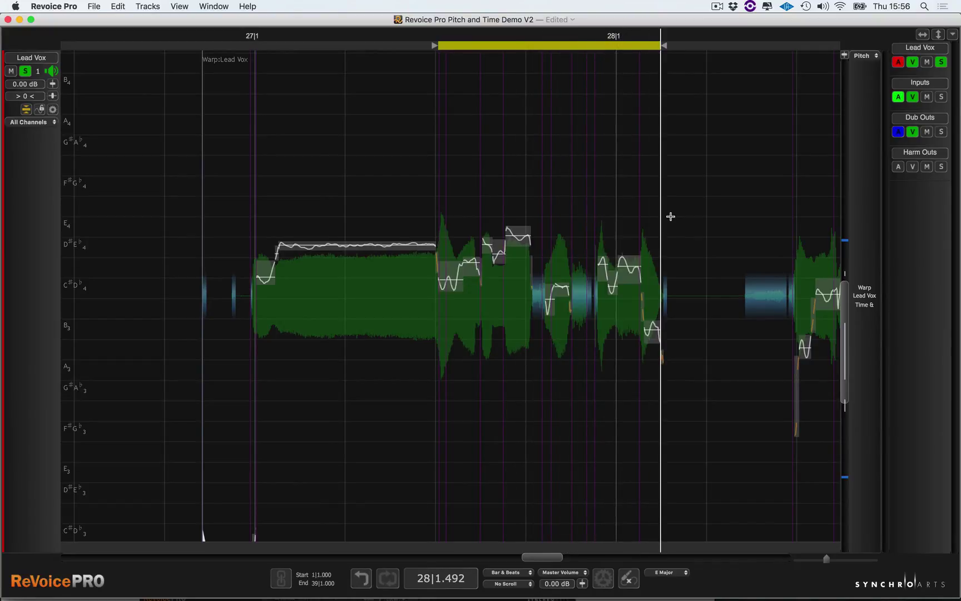
Move the short notes before bar 28 toward D♯/E♭4 and lower those around bar 28 to C♯/D♭4
{"action": "left_click_drag", "start_coordinate": [455, 282], "coordinate": [517, 245]}
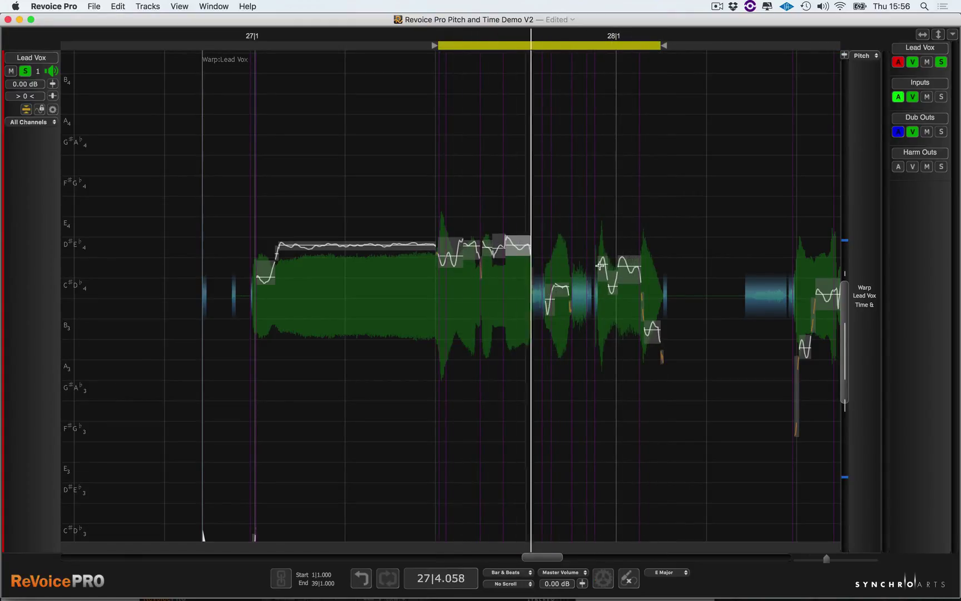
{"action": "mouse_move", "coordinate": [603, 272]}
{"action": "left_mouse_down"}
{"action": "mouse_move", "coordinate": [603, 291]}
{"action": "mouse_move", "coordinate": [630, 269]}
{"action": "mouse_move", "coordinate": [629, 288]}
{"action": "mouse_move", "coordinate": [613, 290]}
{"action": "left_mouse_up"}
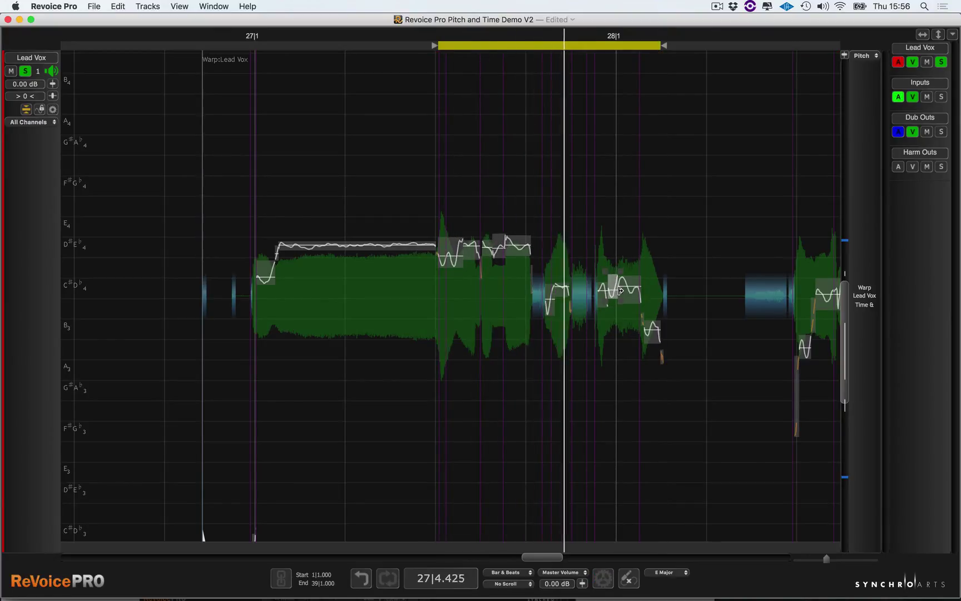
Smooth the transitions between the first phrase's notes with the Smooth Join Tool
{"action": "right_click", "coordinate": [494, 165]}
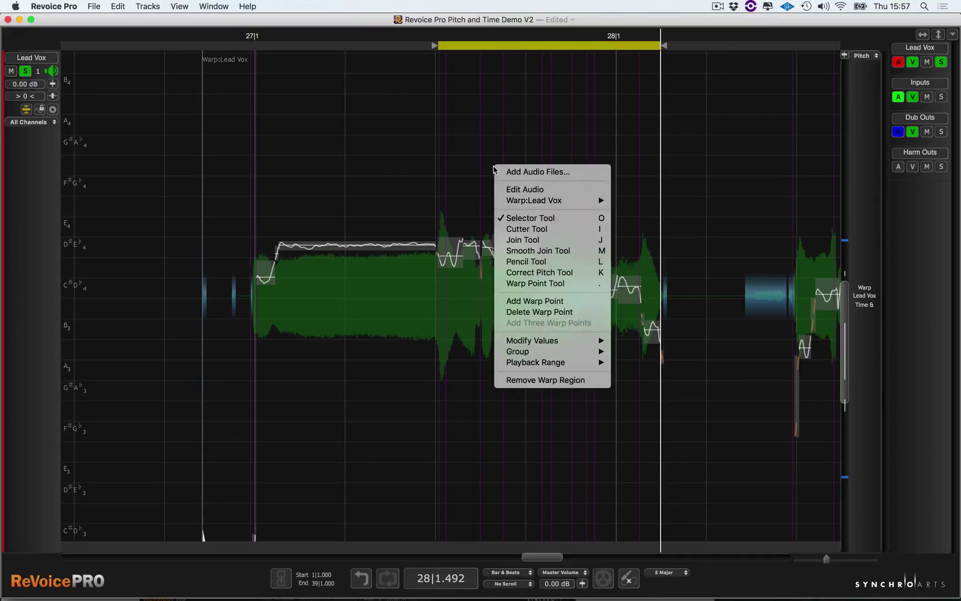
{"action": "left_click", "coordinate": [544, 251]}
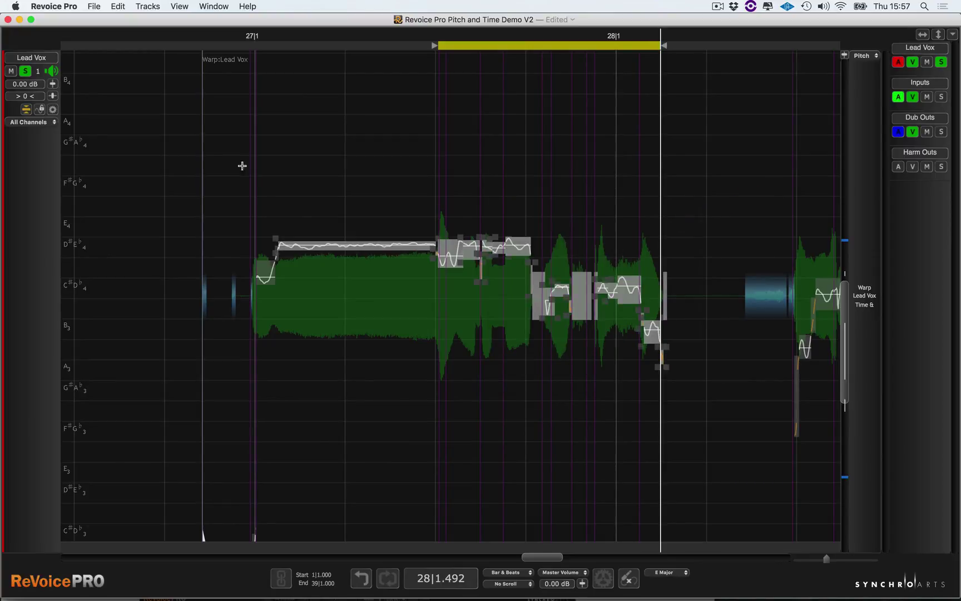
Set the playback range to the whole first phrase and audition the corrected notes
{"action": "left_click_drag", "start_coordinate": [240, 161], "coordinate": [662, 369]}
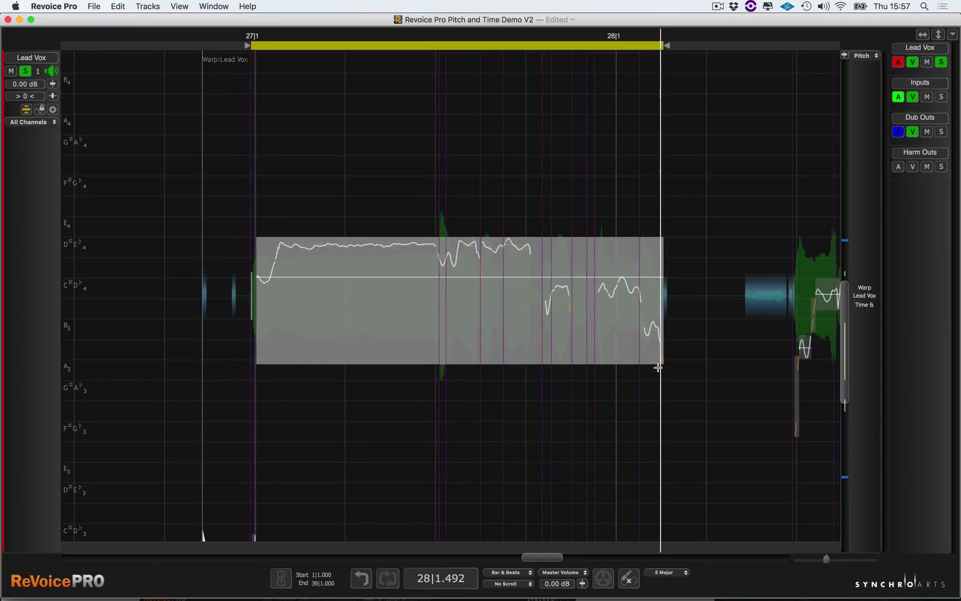
{"action": "key", "text": "space"}
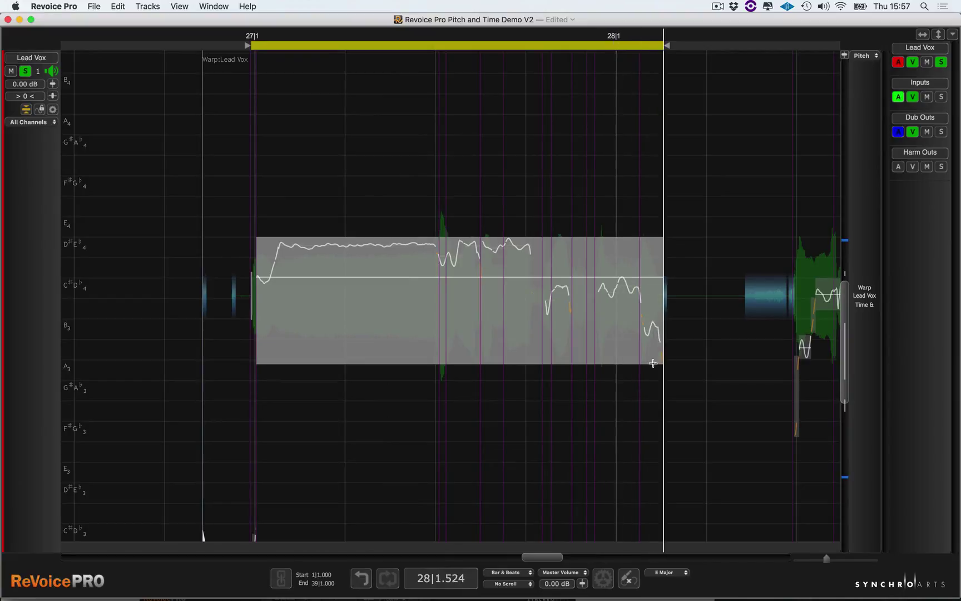
{"action": "left_click", "coordinate": [579, 211]}
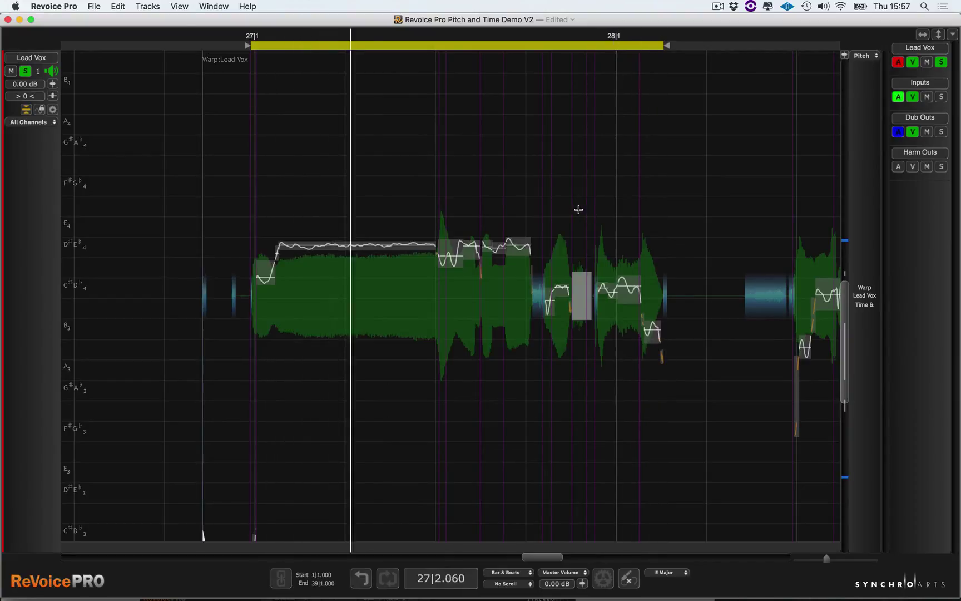
Lower the pitch of the first short note after the held note slightly and replay the phrase
{"action": "left_click", "coordinate": [449, 257]}
{"action": "left_click_drag", "start_coordinate": [450, 258], "coordinate": [447, 265]}
{"action": "key", "text": "space"}
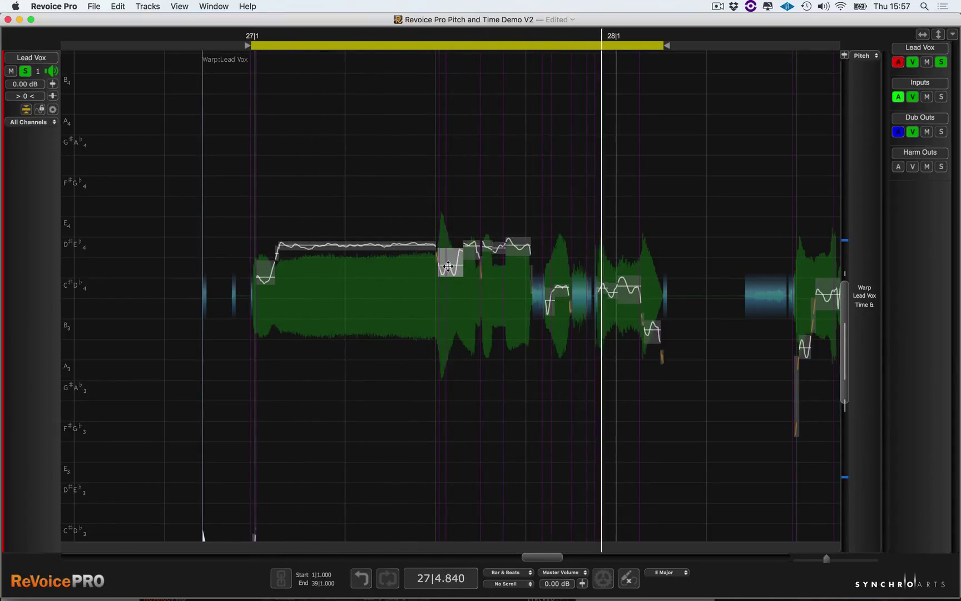
{"action": "key", "text": "space"}
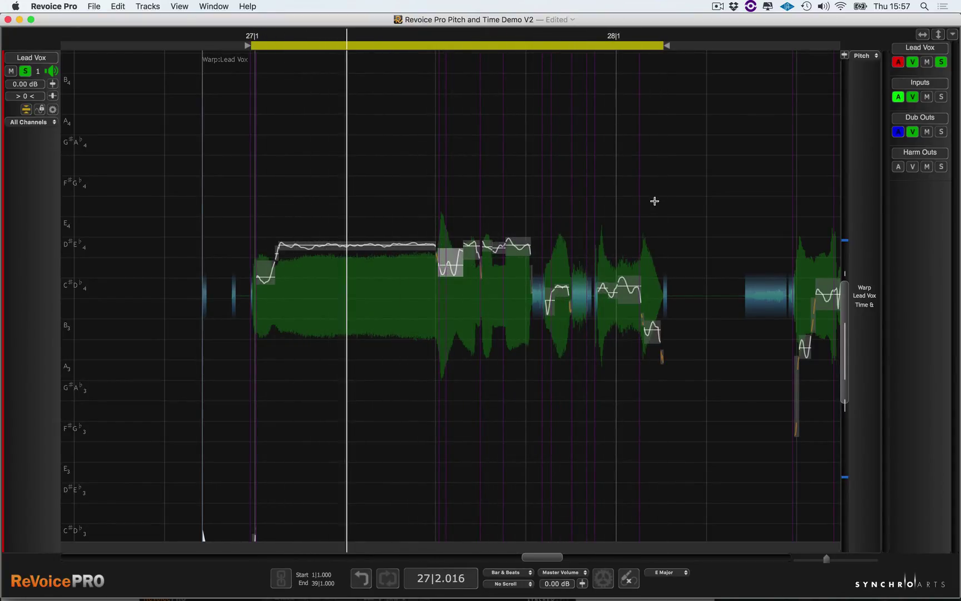
Select all notes of the second phrase, between bars 28 and 29, and set their pitch correction to 100%
{"action": "scroll", "coordinate": [655, 204], "scroll_direction": "right", "scroll_amount": 10}
{"action": "left_click_drag", "start_coordinate": [538, 367], "coordinate": [656, 390]}
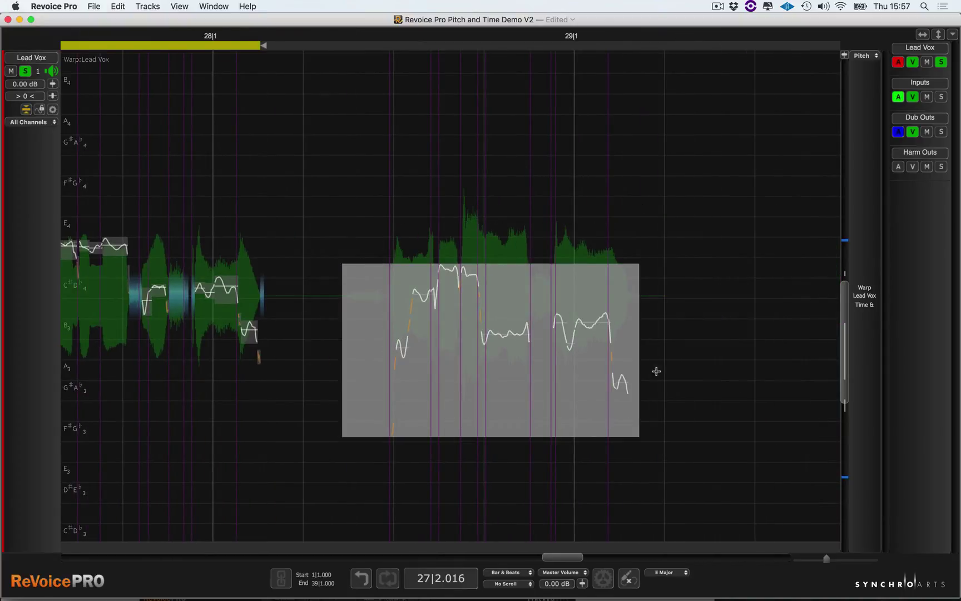
{"action": "left_click", "coordinate": [675, 285]}
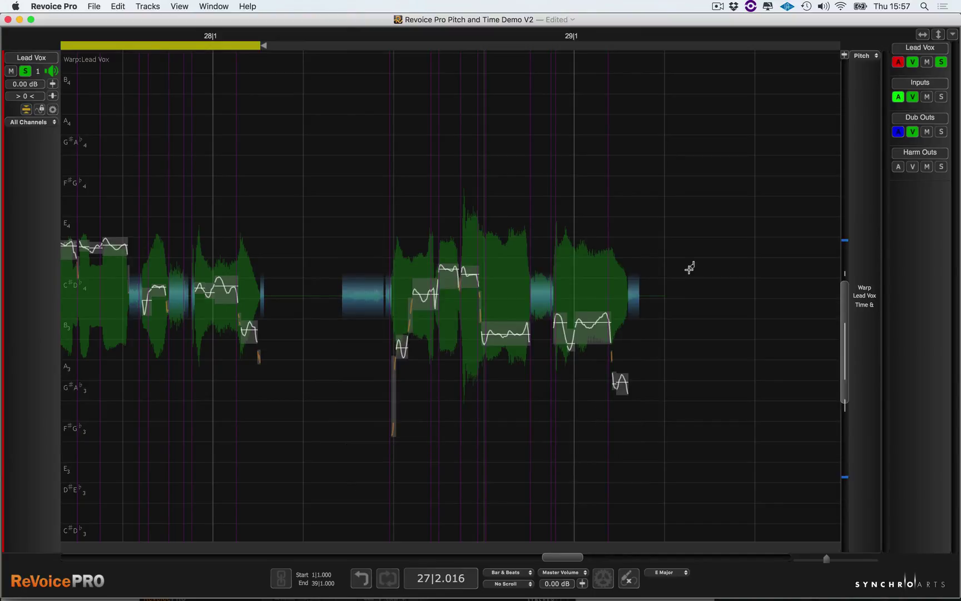
{"action": "mouse_move", "coordinate": [692, 219]}
{"action": "left_mouse_down"}
{"action": "mouse_move", "coordinate": [505, 410]}
{"action": "mouse_move", "coordinate": [379, 445]}
{"action": "left_mouse_up"}
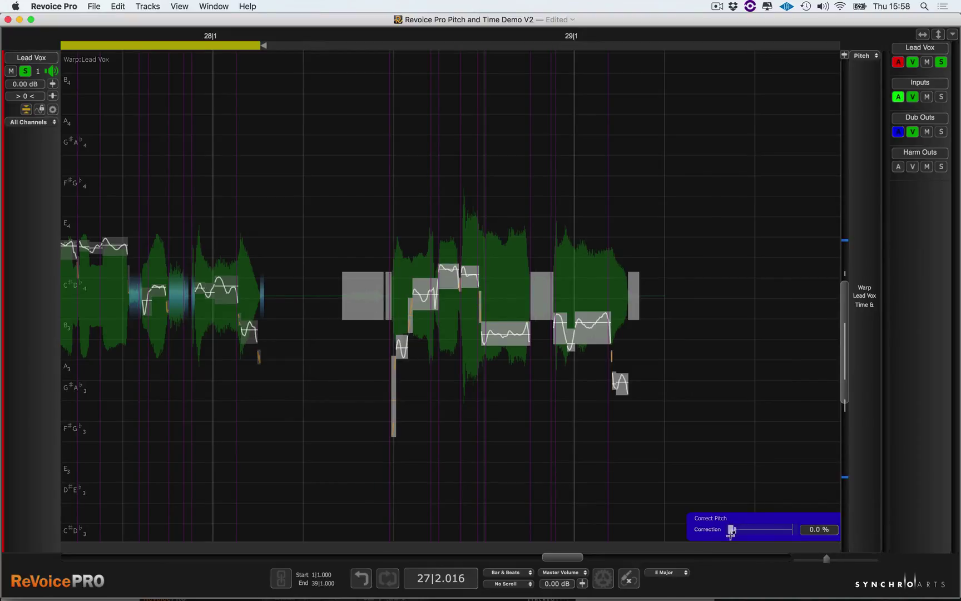
{"action": "left_click_drag", "start_coordinate": [730, 529], "coordinate": [796, 524]}
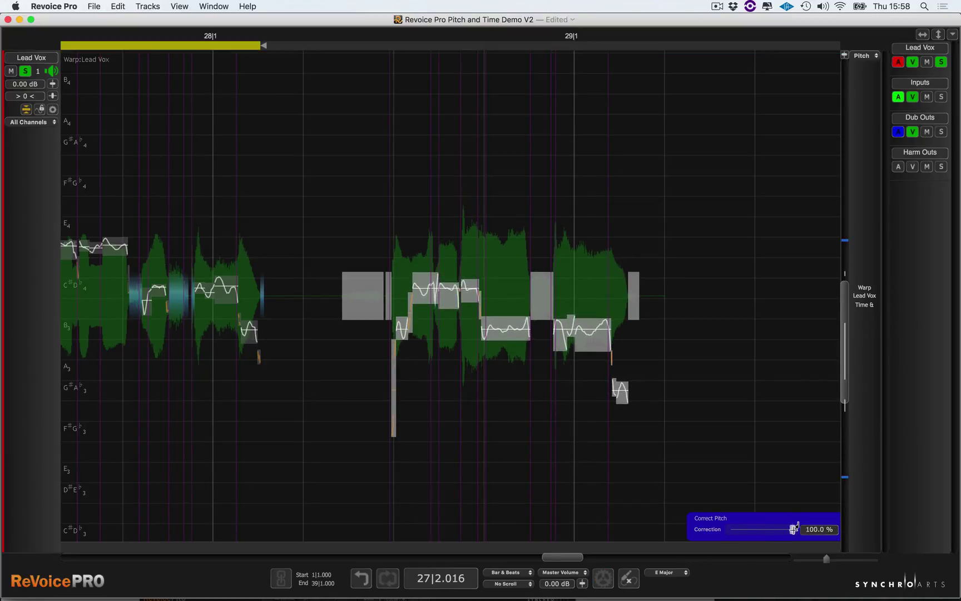
Smooth the transitions between the second phrase's notes with the Smooth Join Tool and audition that phrase in its own playback range
{"action": "left_click", "coordinate": [638, 321]}
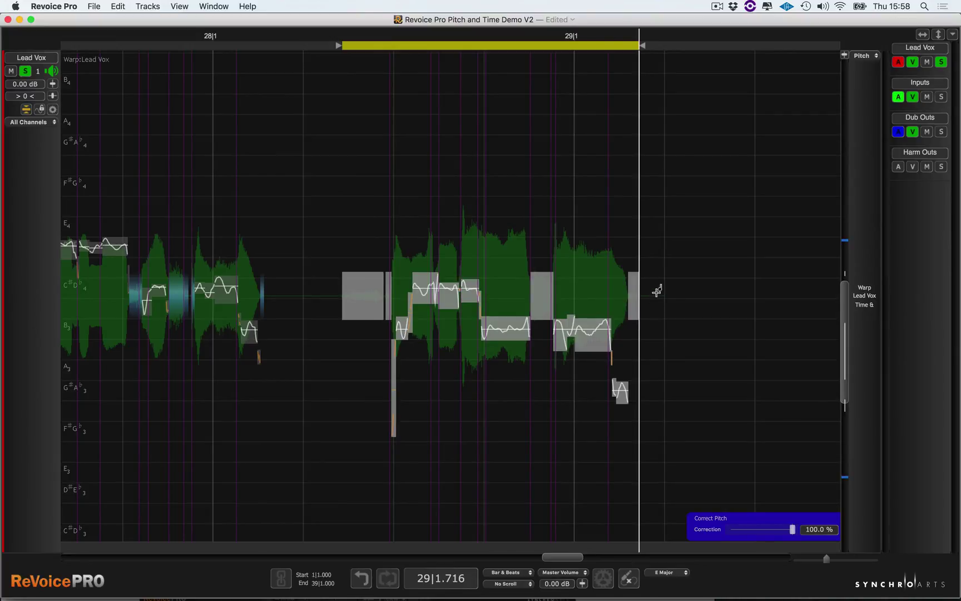
{"action": "left_click_drag", "start_coordinate": [663, 241], "coordinate": [395, 427]}
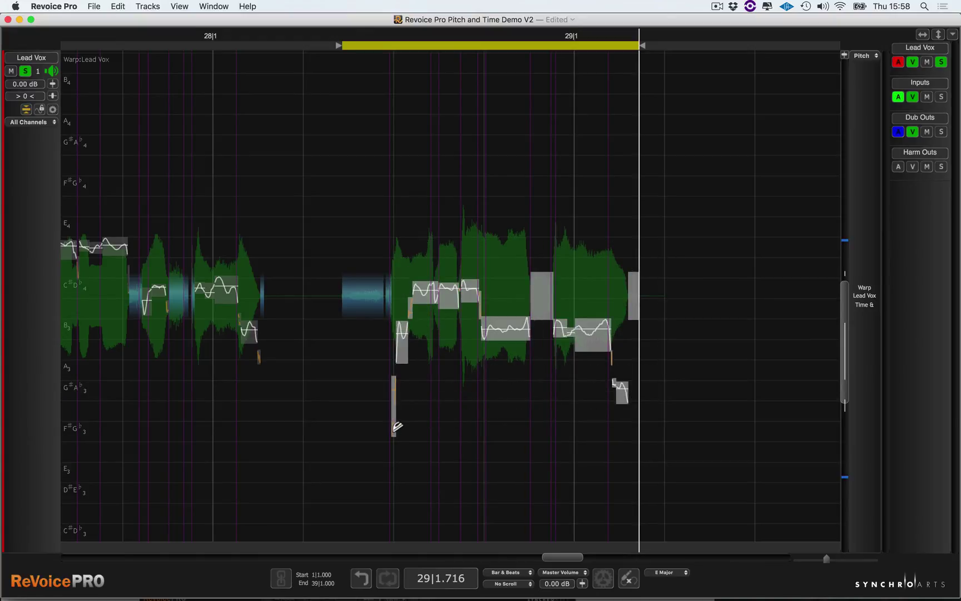
{"action": "key", "text": "space"}
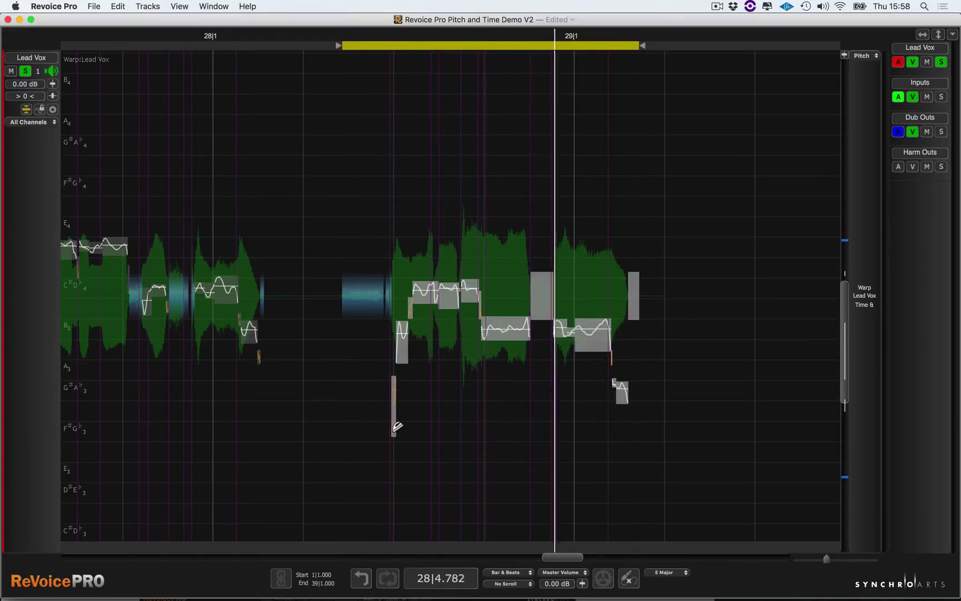
Extend the start of the playback range back to bar 27 to cover both phrases
{"action": "scroll", "coordinate": [396, 427], "scroll_direction": "down", "scroll_amount": 2}
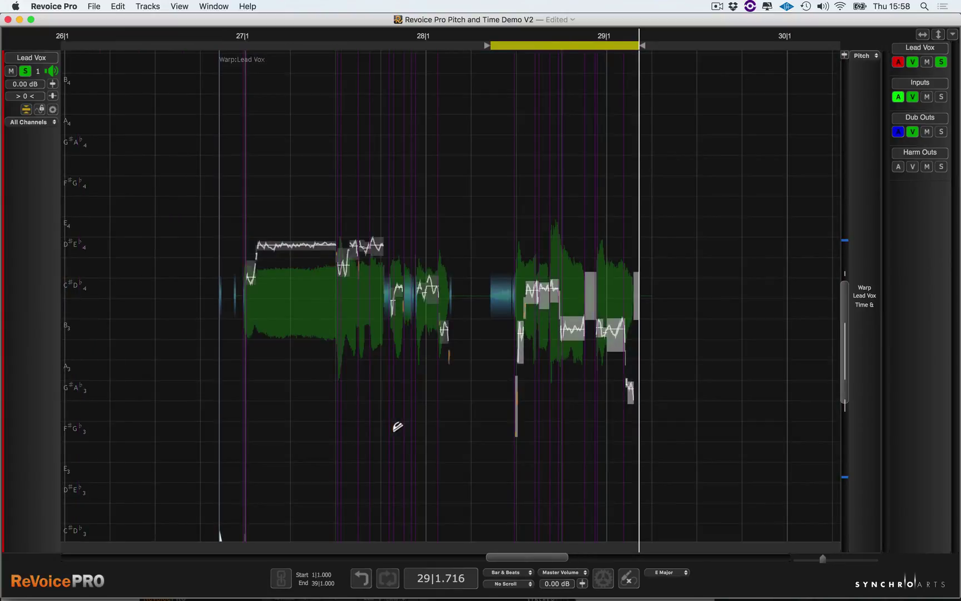
{"action": "left_click_drag", "start_coordinate": [488, 47], "coordinate": [240, 63]}
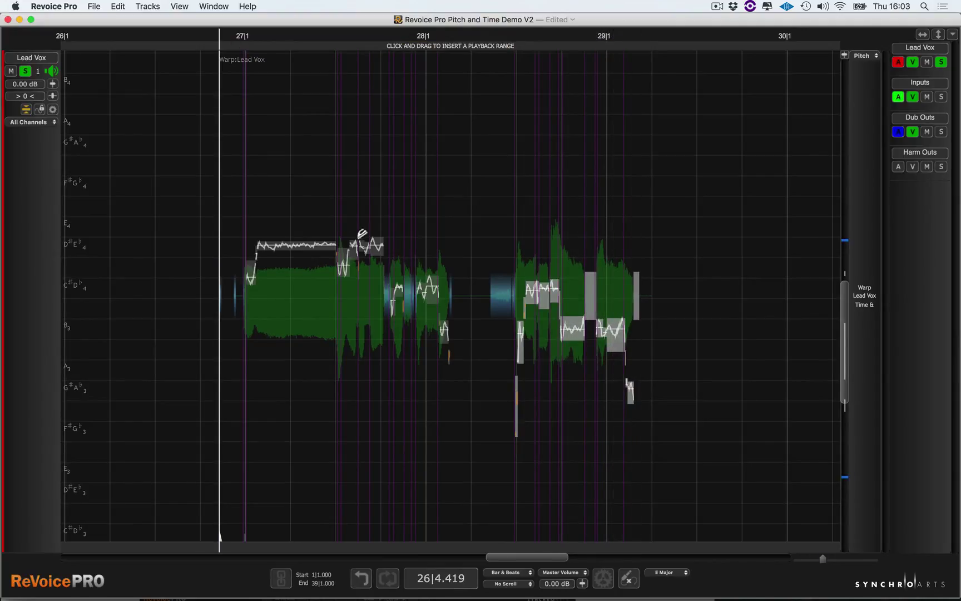
Return to the view of all tracks, solo Dub 1 and Dub 2 alongside Lead Vox, and audition them together
{"action": "left_click", "coordinate": [29, 109]}
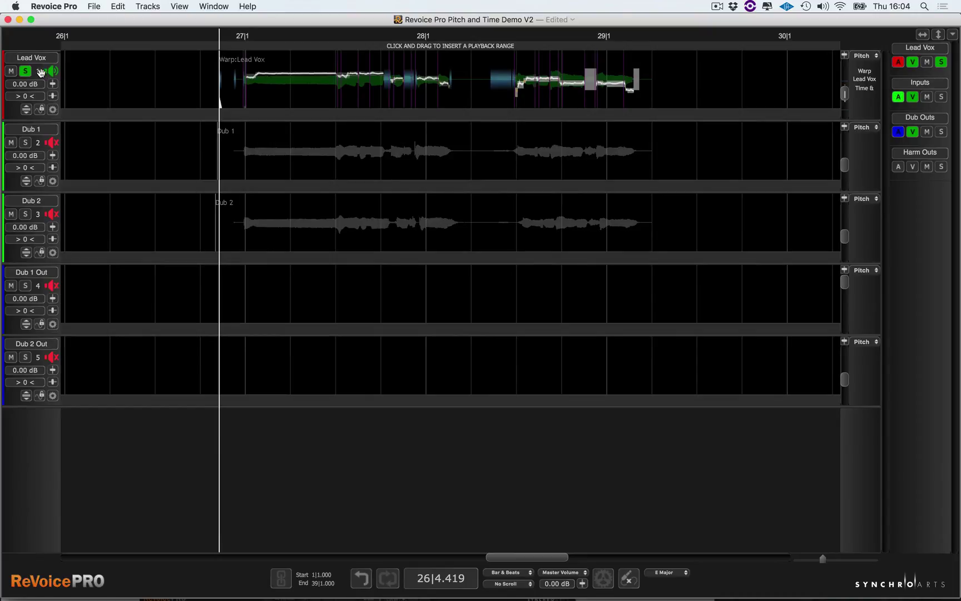
{"action": "left_click", "coordinate": [25, 142]}
{"action": "left_click", "coordinate": [26, 214]}
{"action": "key", "text": "space"}
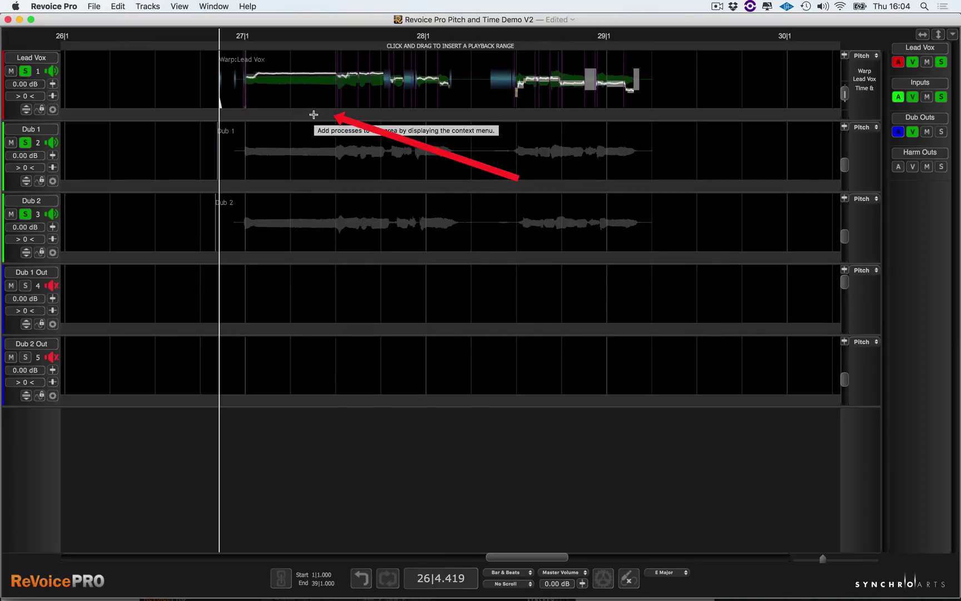
Start a new APT process guided by Lead Vox, using the factory preset Vocal - Slightly loose Time and Pitch
{"action": "left_click", "coordinate": [314, 116]}
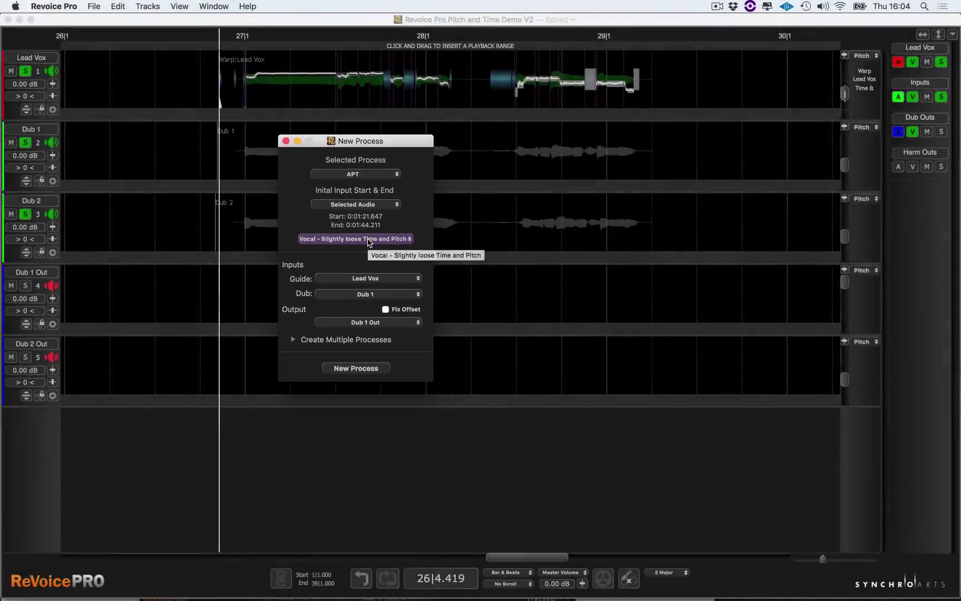
{"action": "left_click", "coordinate": [367, 240]}
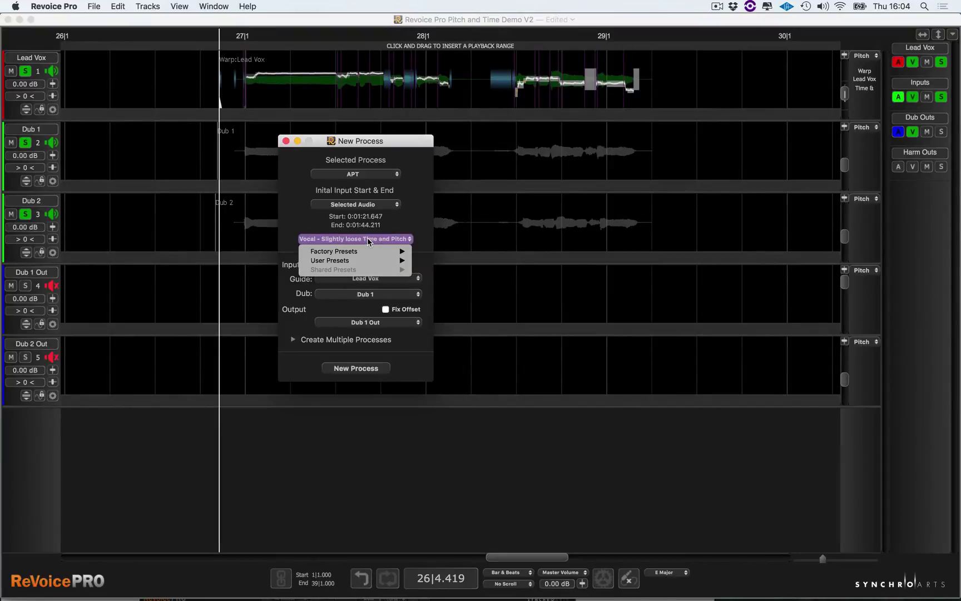
{"action": "mouse_move", "coordinate": [369, 252]}
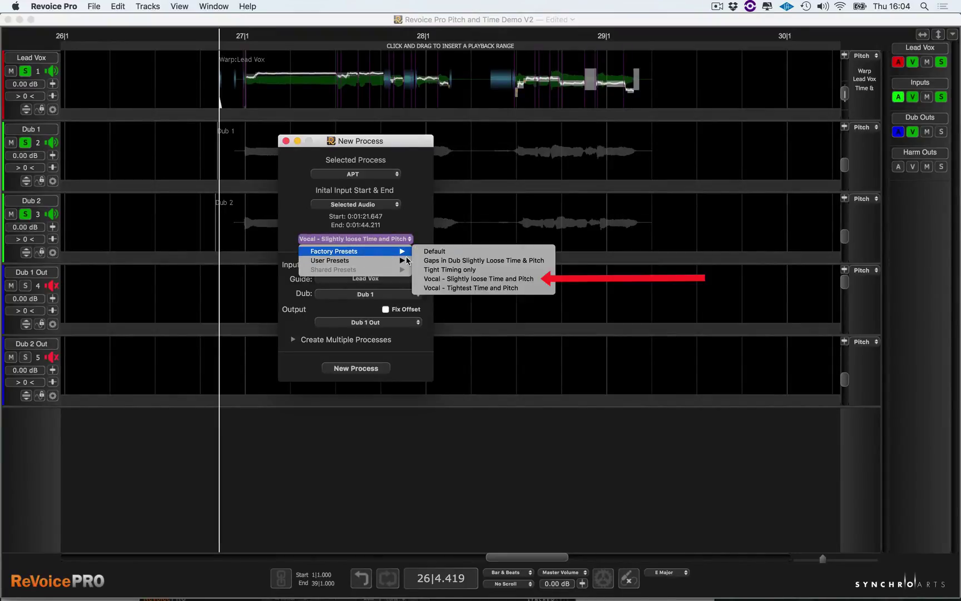
{"action": "left_click", "coordinate": [450, 278]}
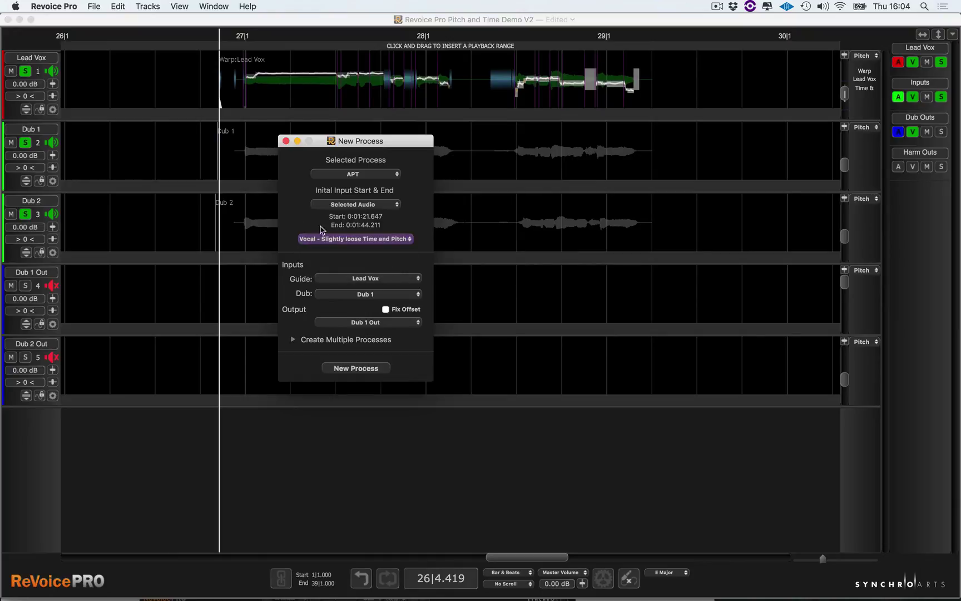
Enable Fix Offset, set the number of processes to 2, and create the APT processes for Dub 1 and Dub 2
{"action": "left_click", "coordinate": [385, 310]}
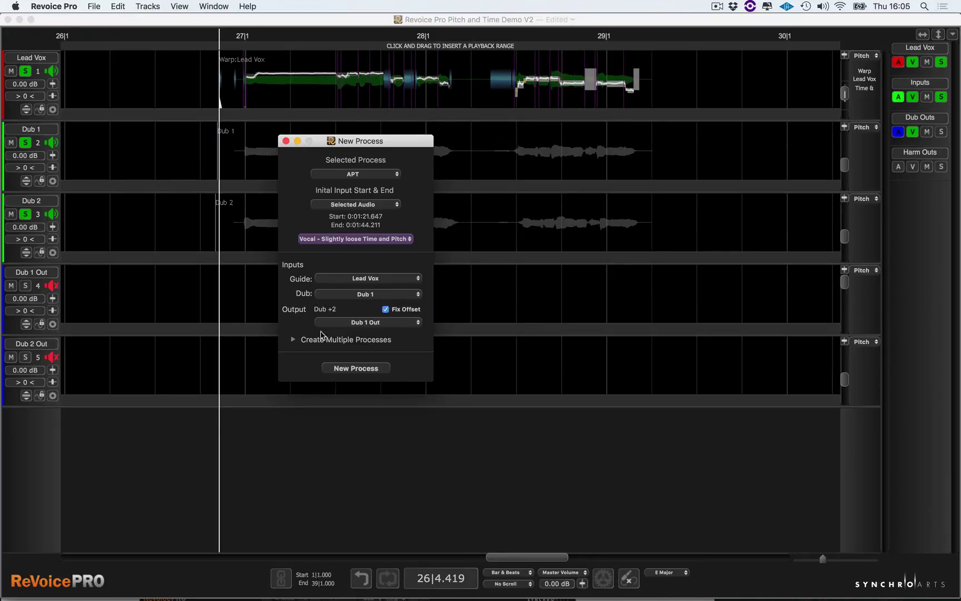
{"action": "left_click", "coordinate": [292, 339]}
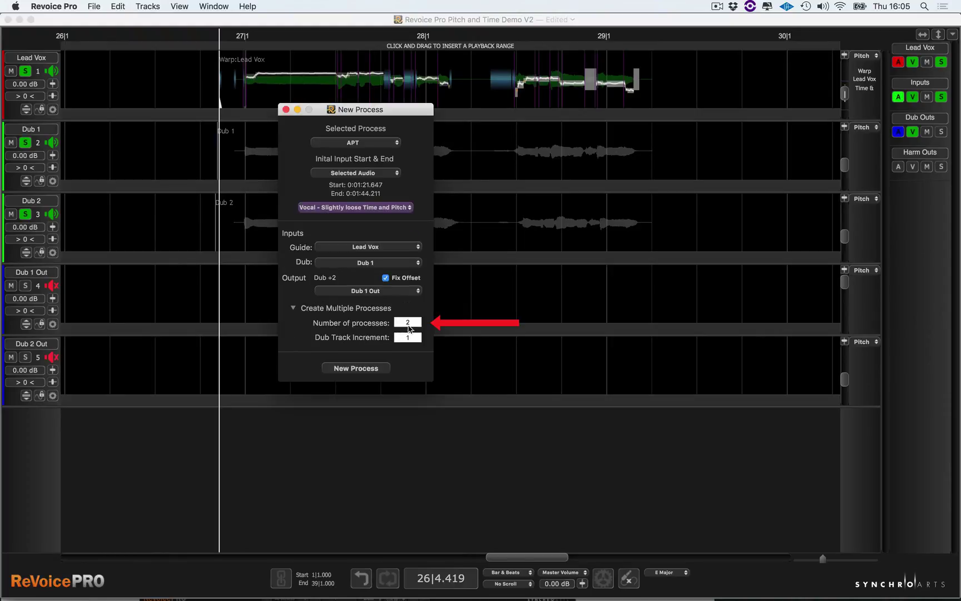
{"action": "double_click", "coordinate": [407, 325]}
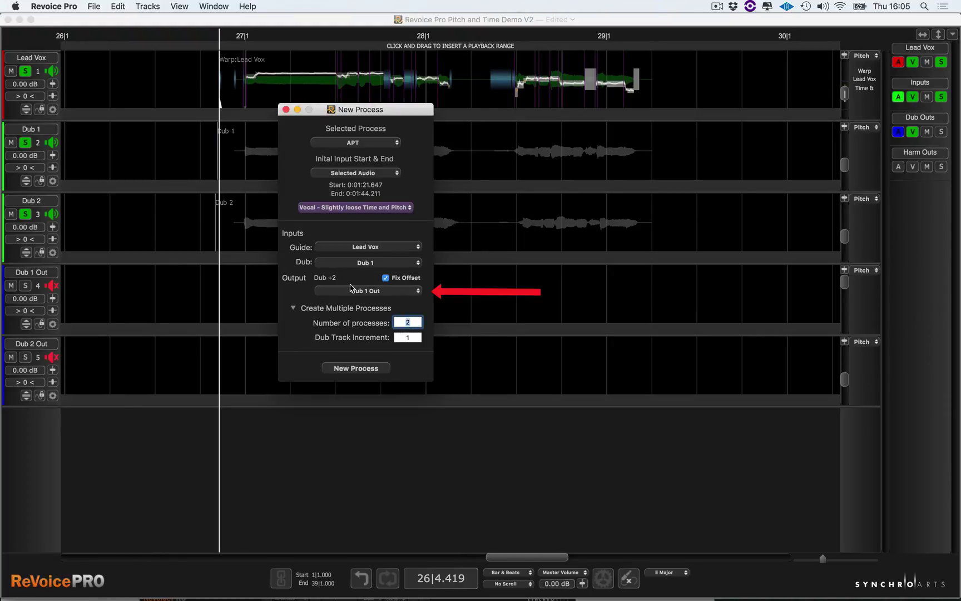
{"action": "left_click", "coordinate": [351, 370]}
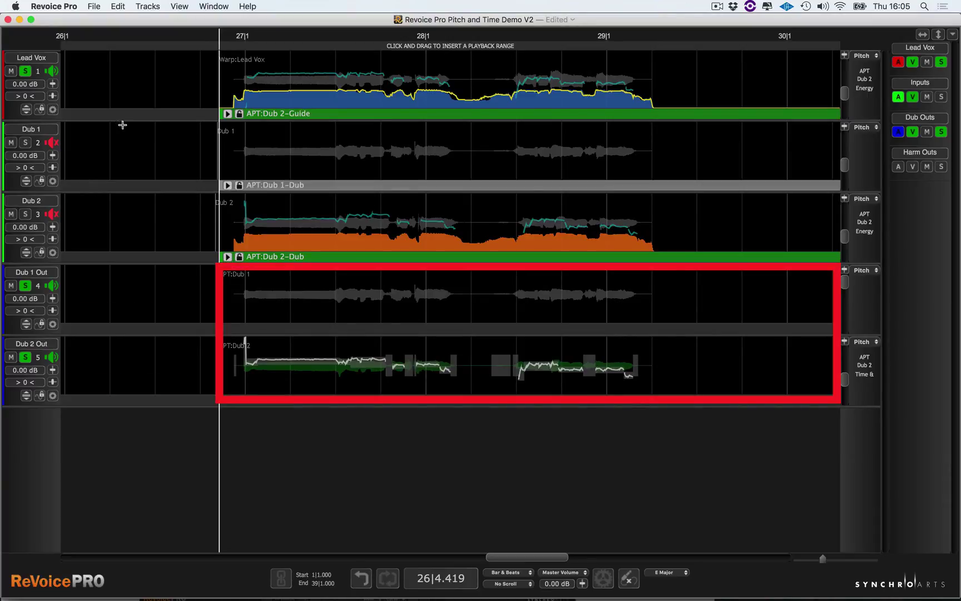
Pan Dub 1 Out to 100 left and Dub 2 Out to 100 right, and audition them with the lead
{"action": "left_click", "coordinate": [53, 310]}
{"action": "left_click_drag", "start_coordinate": [53, 309], "coordinate": [10, 323]}
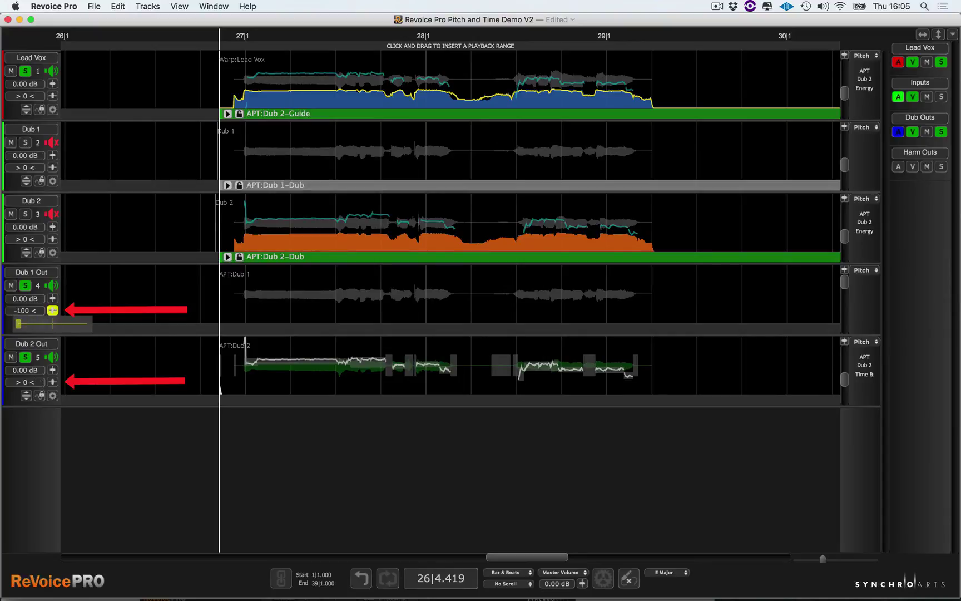
{"action": "left_click", "coordinate": [53, 381]}
{"action": "left_click_drag", "start_coordinate": [53, 396], "coordinate": [96, 402]}
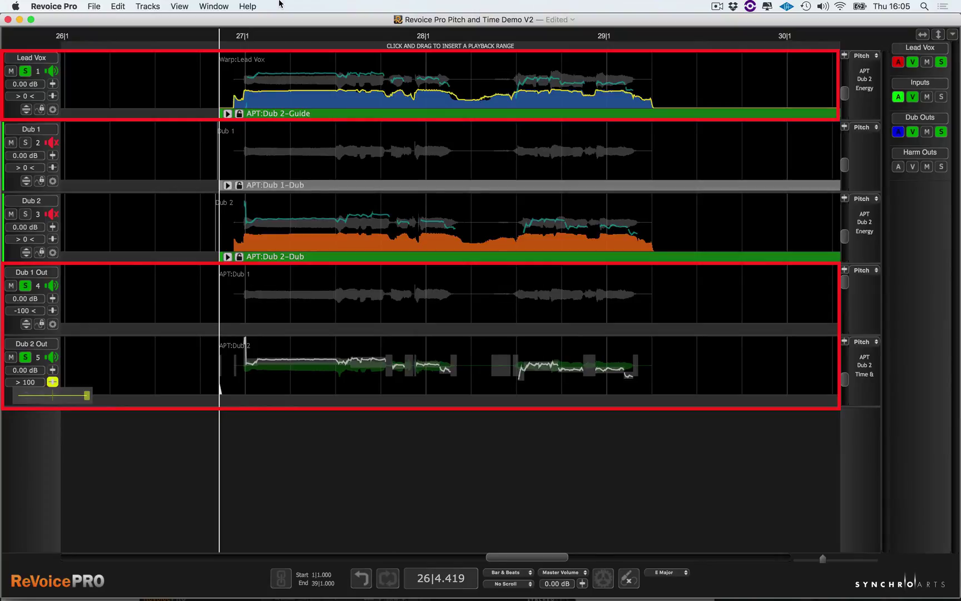
{"action": "key", "text": "space"}
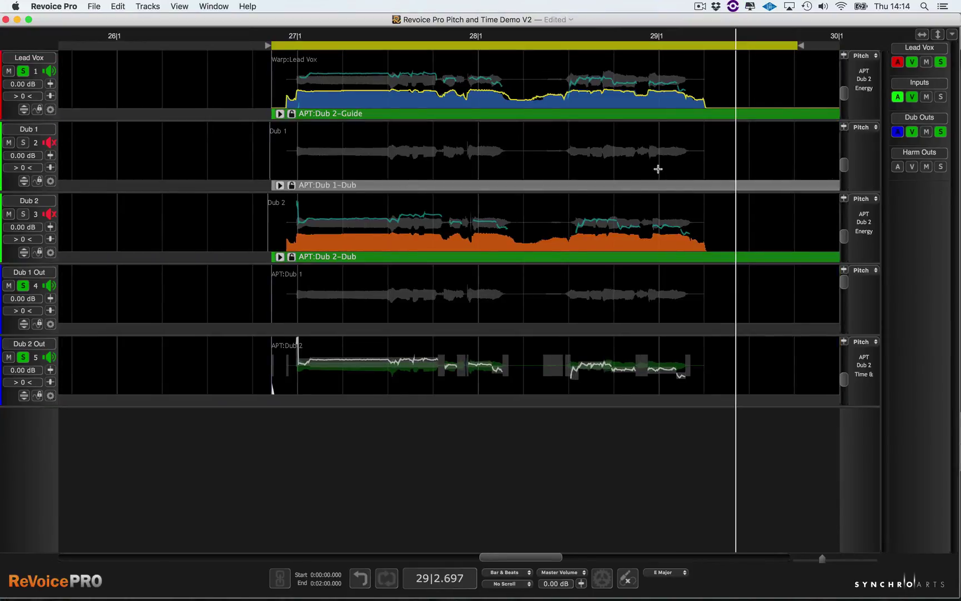
Hide the Inputs tracks, show the Harm Outs tracks, and copy the warped Lead Vox audio to Harm 1 at its original timecode
{"action": "left_click", "coordinate": [912, 97]}
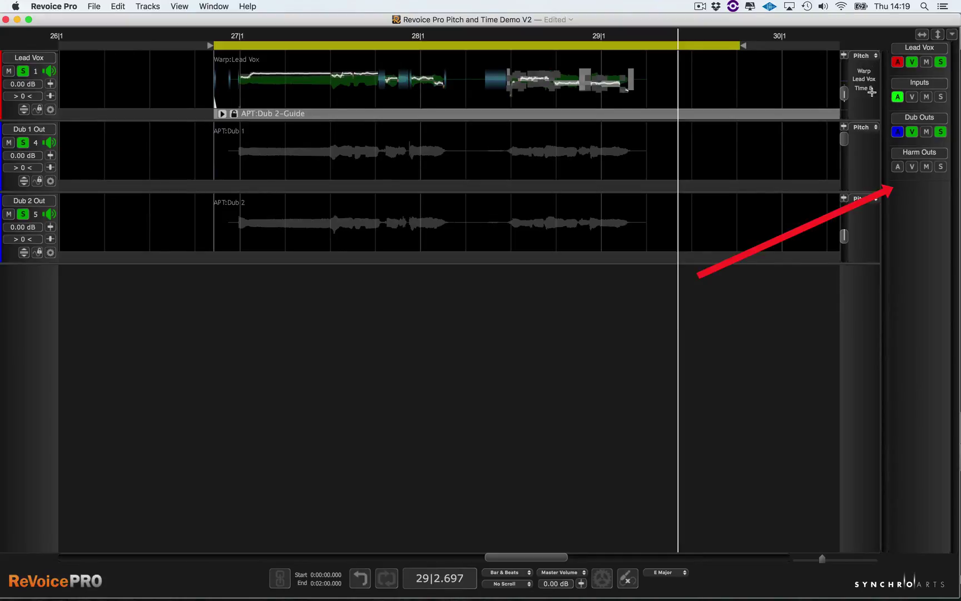
{"action": "left_click", "coordinate": [912, 167]}
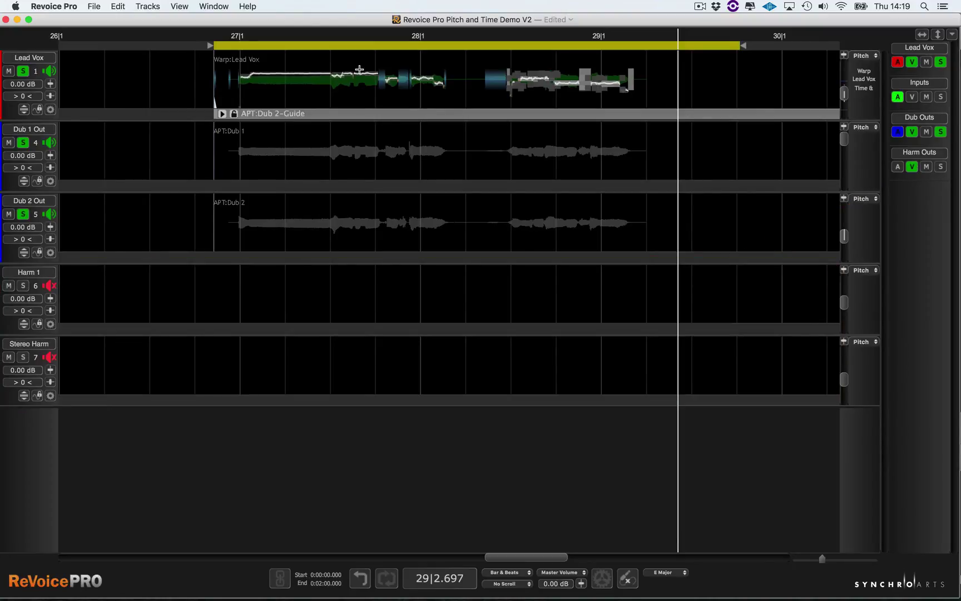
{"action": "left_click_drag", "start_coordinate": [321, 78], "coordinate": [321, 80]}
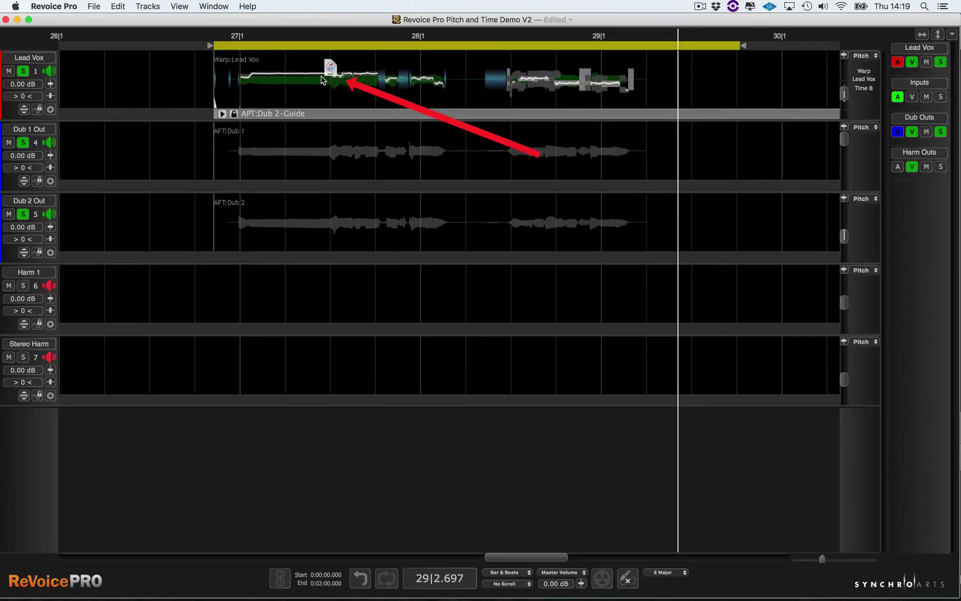
{"action": "left_click_drag", "start_coordinate": [320, 78], "coordinate": [285, 302]}
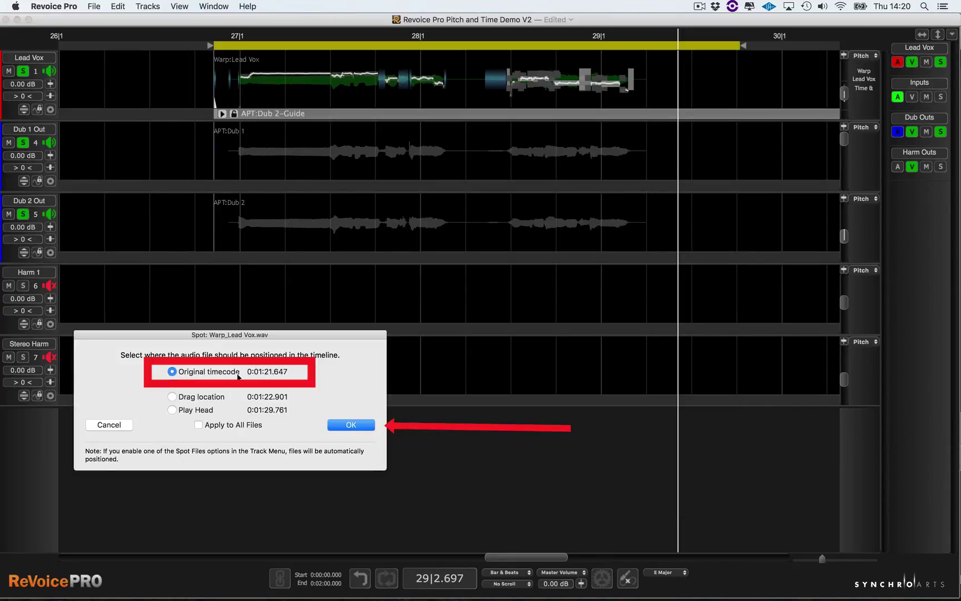
{"action": "left_click", "coordinate": [346, 426]}
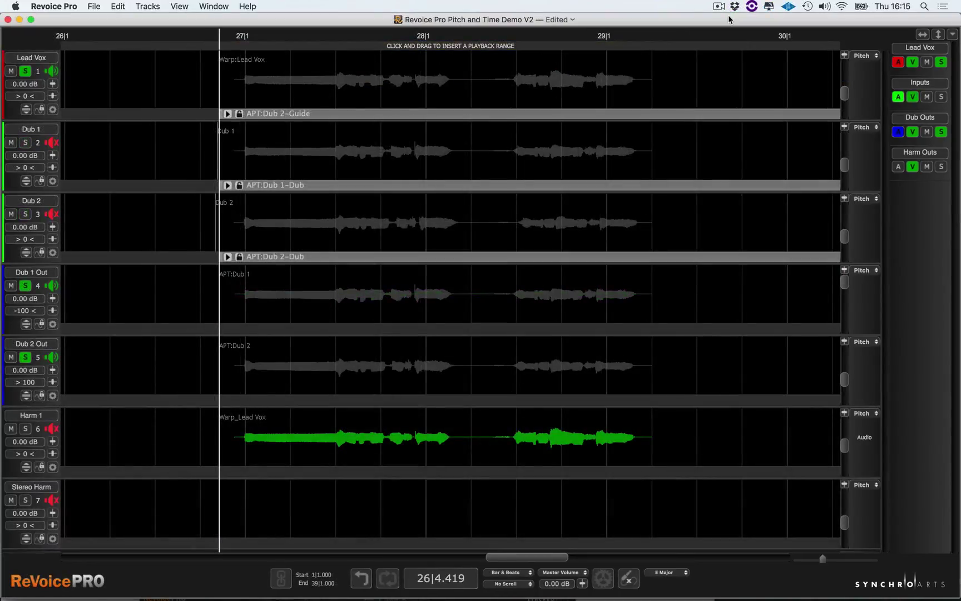
Solo the Harm Outs group and make a warp region from the audio on Harm 1
{"action": "left_click", "coordinate": [941, 166]}
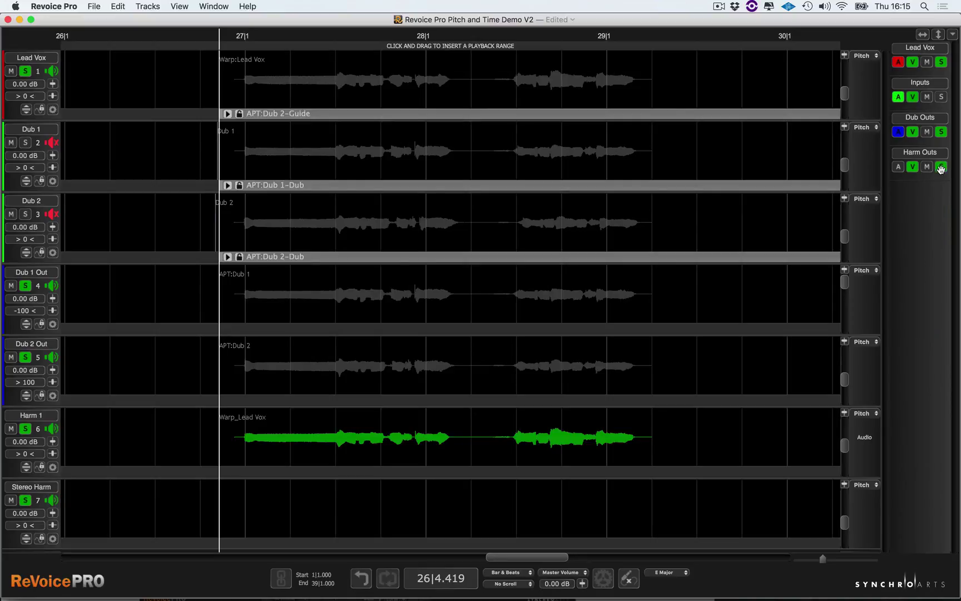
{"action": "right_click", "coordinate": [350, 441]}
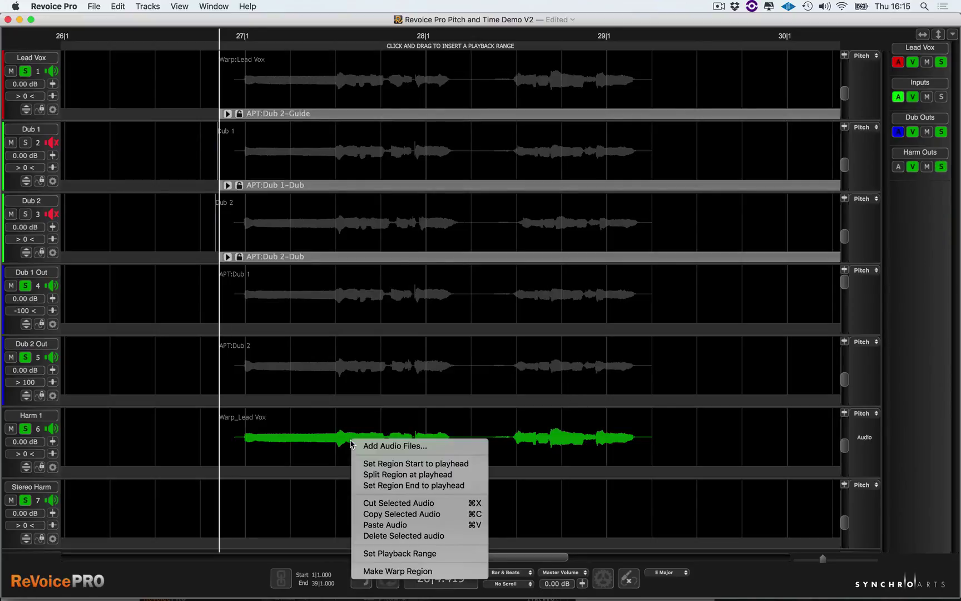
{"action": "left_click", "coordinate": [397, 571]}
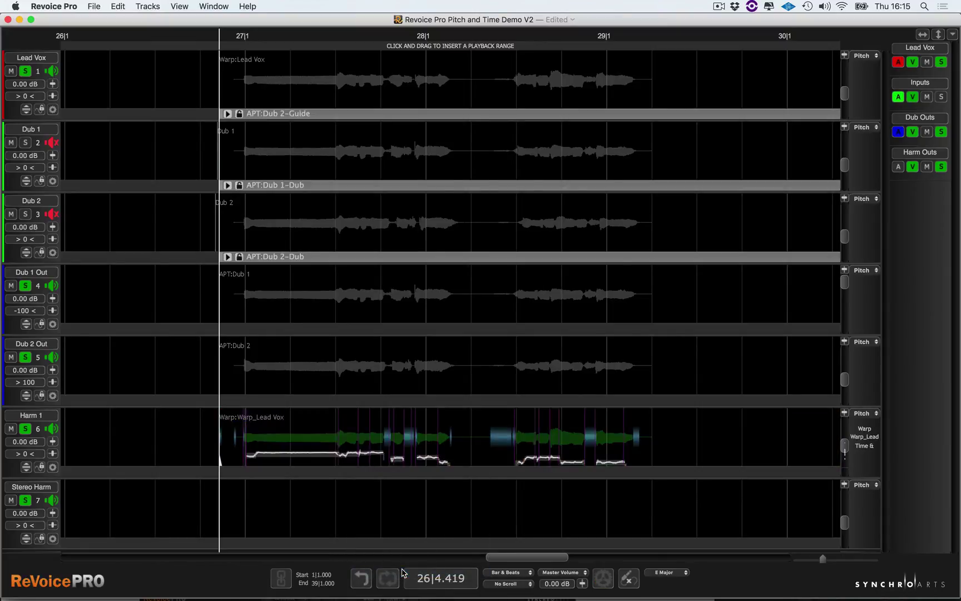
Show the Harm 1 track enlarged with its notes in view, and turn off View Transients in its warp region's settings
{"action": "left_click", "coordinate": [27, 466]}
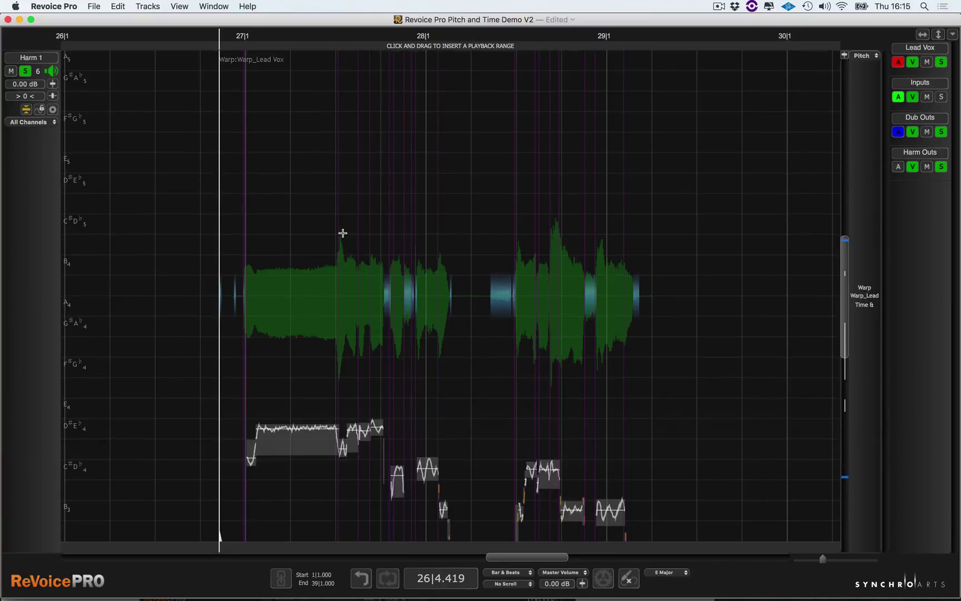
{"action": "scroll", "coordinate": [342, 232], "scroll_direction": "down", "scroll_amount": 1}
{"action": "scroll", "coordinate": [342, 233], "scroll_direction": "down", "scroll_amount": 5}
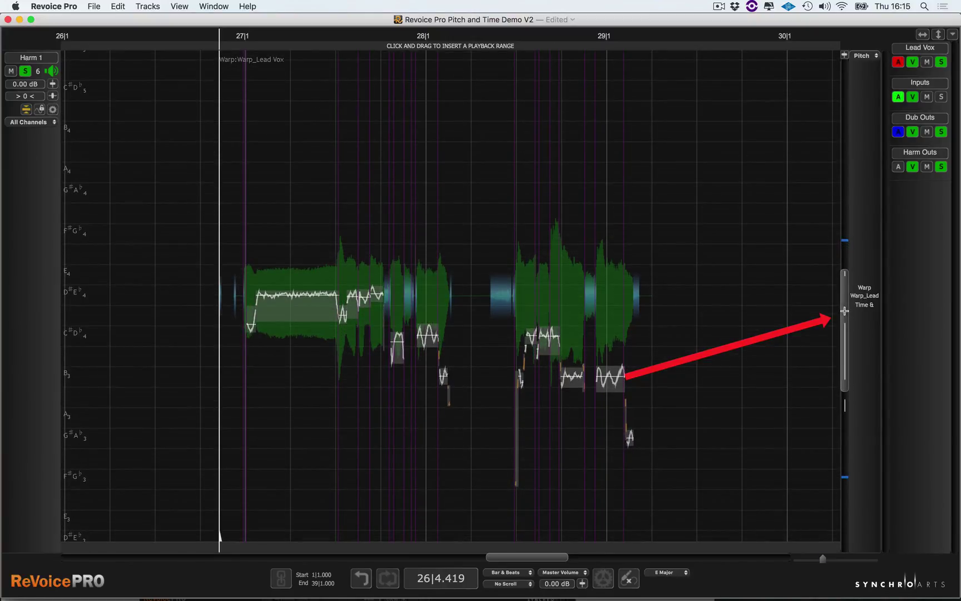
{"action": "left_click_drag", "start_coordinate": [844, 311], "coordinate": [842, 311]}
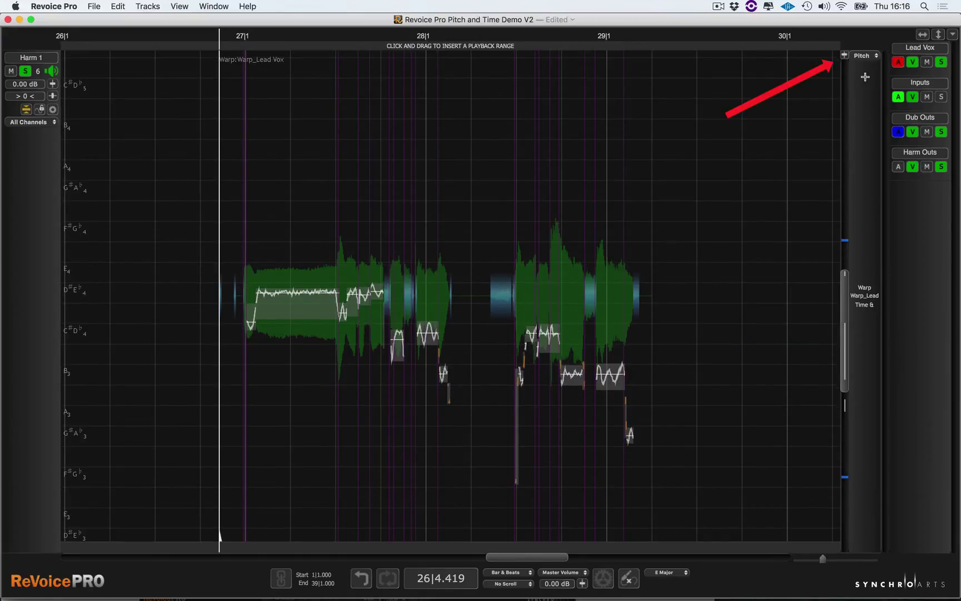
{"action": "left_click_drag", "start_coordinate": [844, 55], "coordinate": [858, 78]}
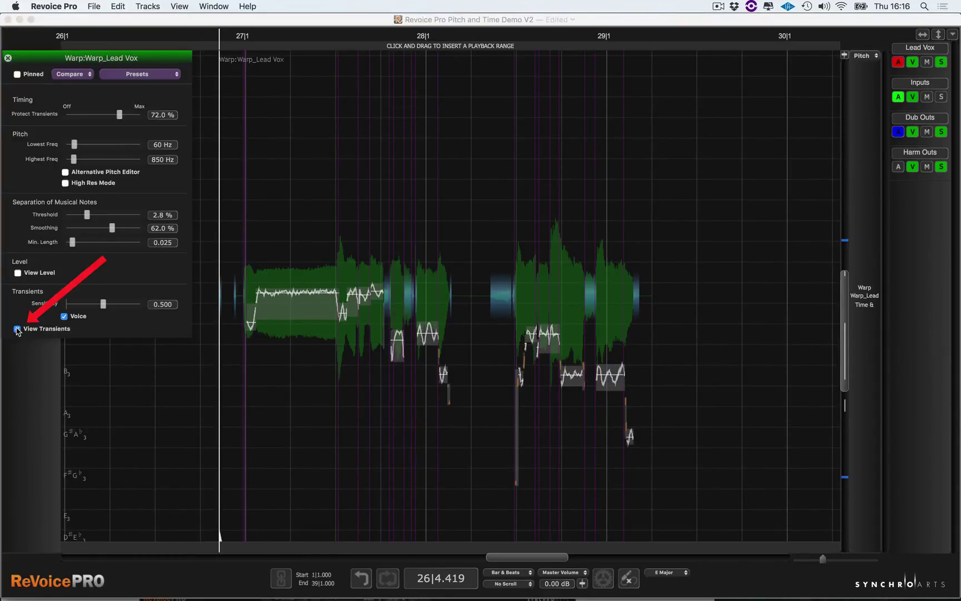
{"action": "left_click", "coordinate": [18, 329]}
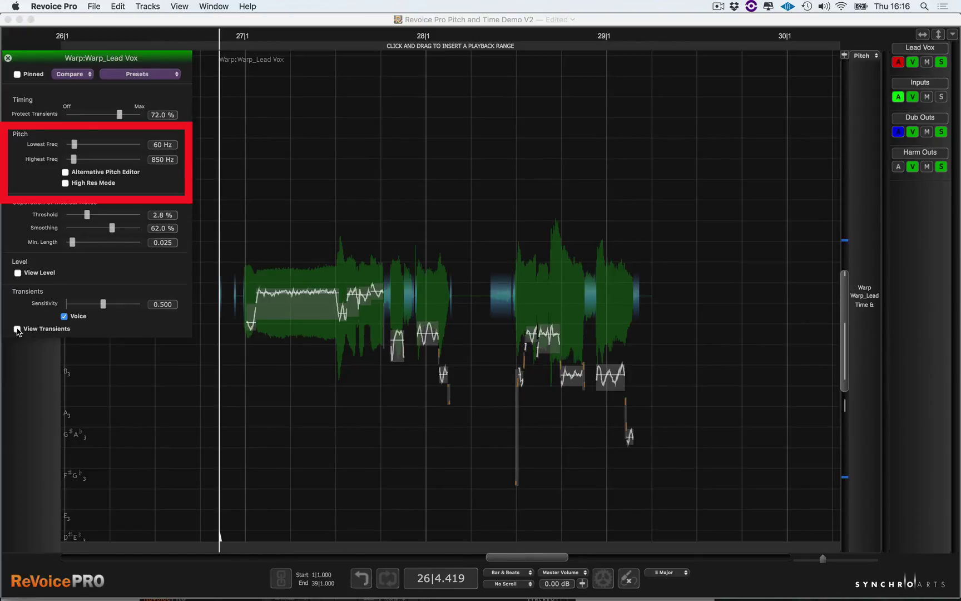
Close the warp settings and select all notes of the first phrase on Harm 1 with the Selector tool
{"action": "left_click", "coordinate": [352, 289]}
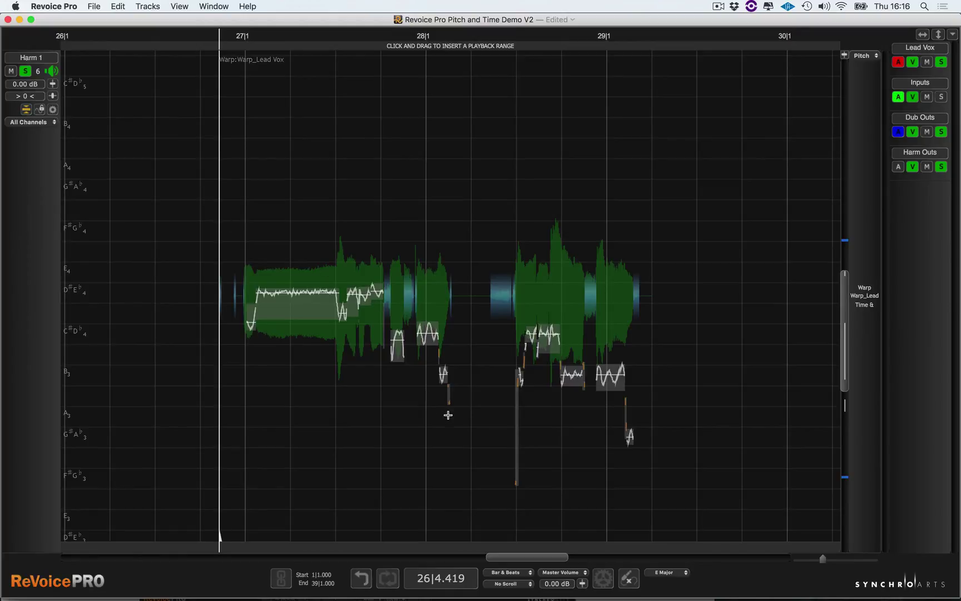
{"action": "left_click_drag", "start_coordinate": [236, 209], "coordinate": [453, 405]}
{"action": "right_click", "coordinate": [318, 211]}
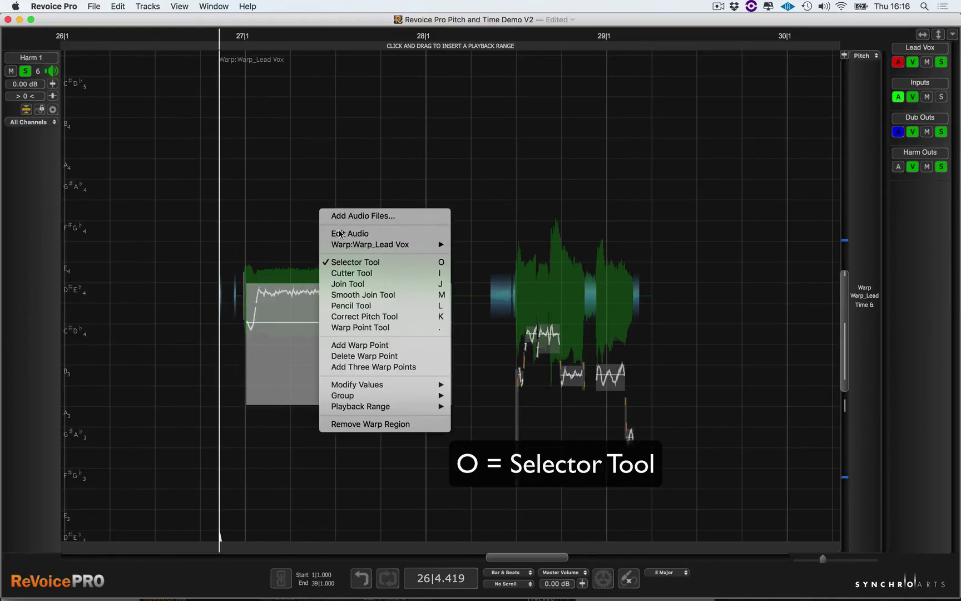
{"action": "left_click", "coordinate": [341, 261]}
{"action": "left_click_drag", "start_coordinate": [276, 277], "coordinate": [273, 133]}
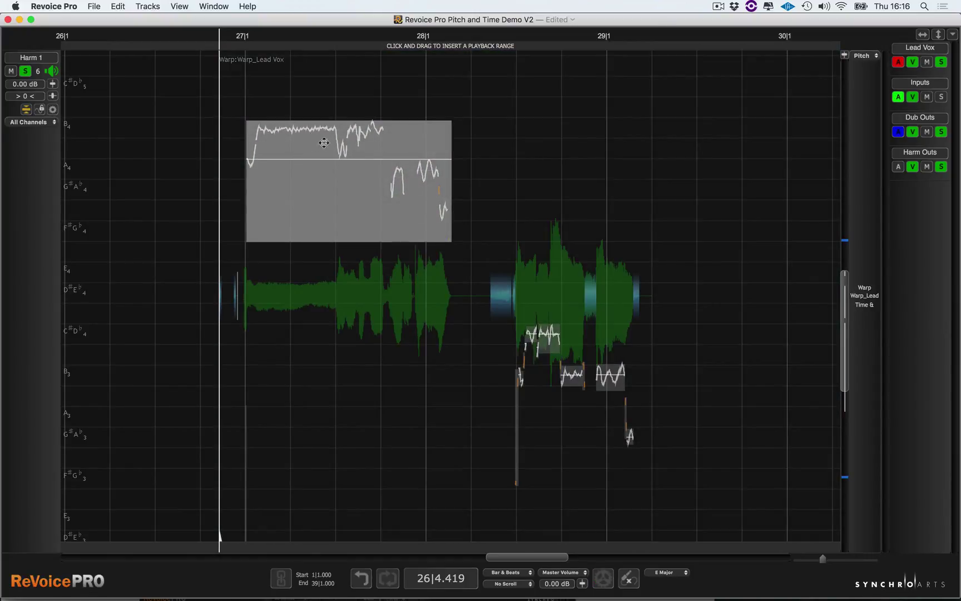
{"action": "key", "text": "super+z"}
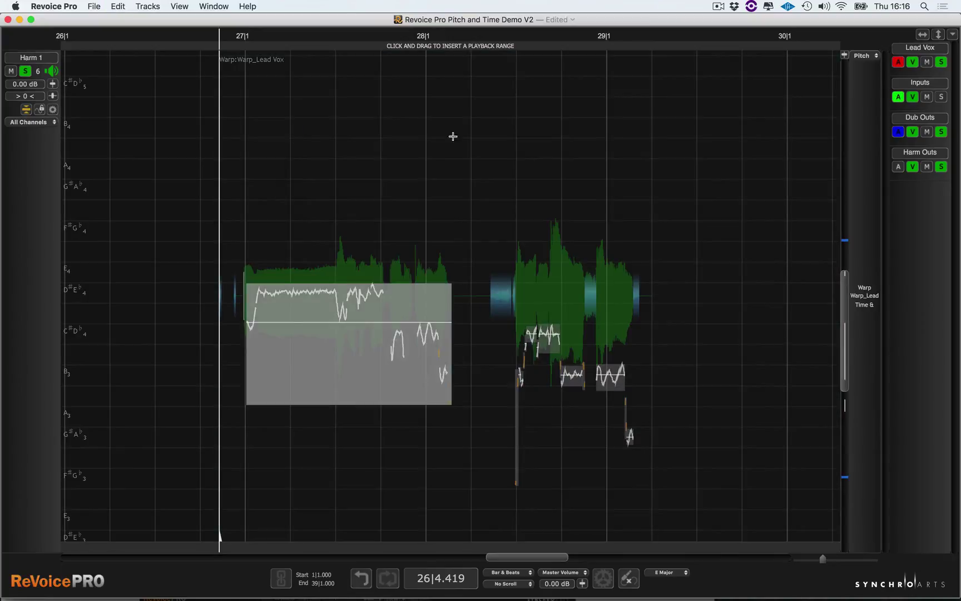
{"action": "left_click", "coordinate": [922, 36]}
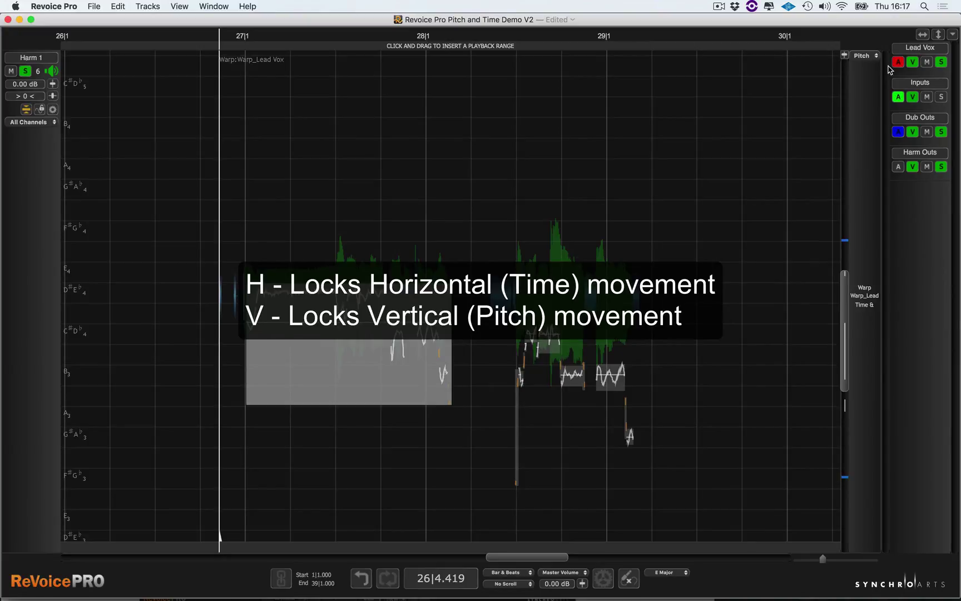
{"action": "left_click", "coordinate": [937, 35]}
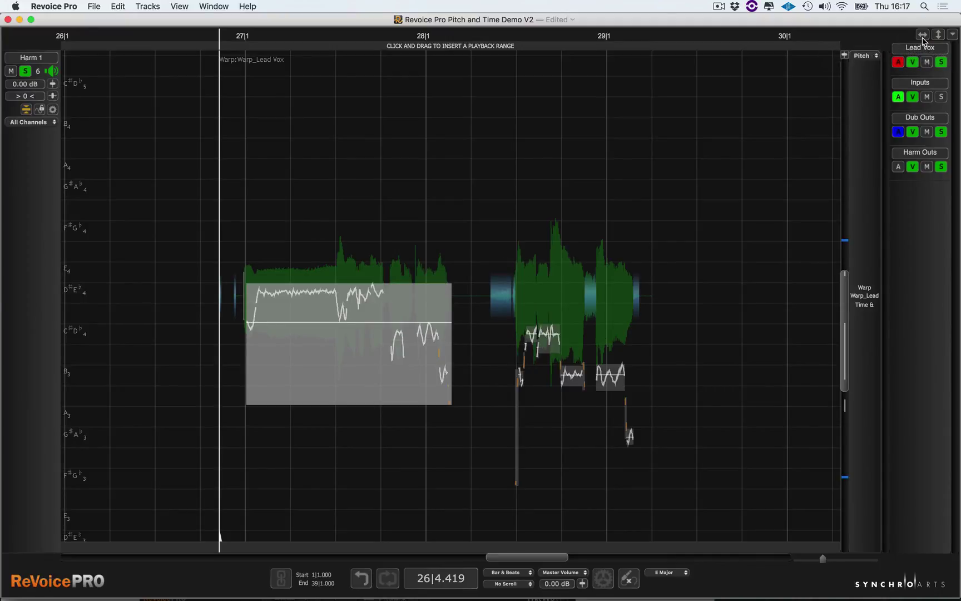
Lock horizontal (time) movement, raise the selected first phrase until its long note sits at about B4, and audition it
{"action": "left_click", "coordinate": [923, 35]}
{"action": "left_click_drag", "start_coordinate": [303, 291], "coordinate": [321, 131]}
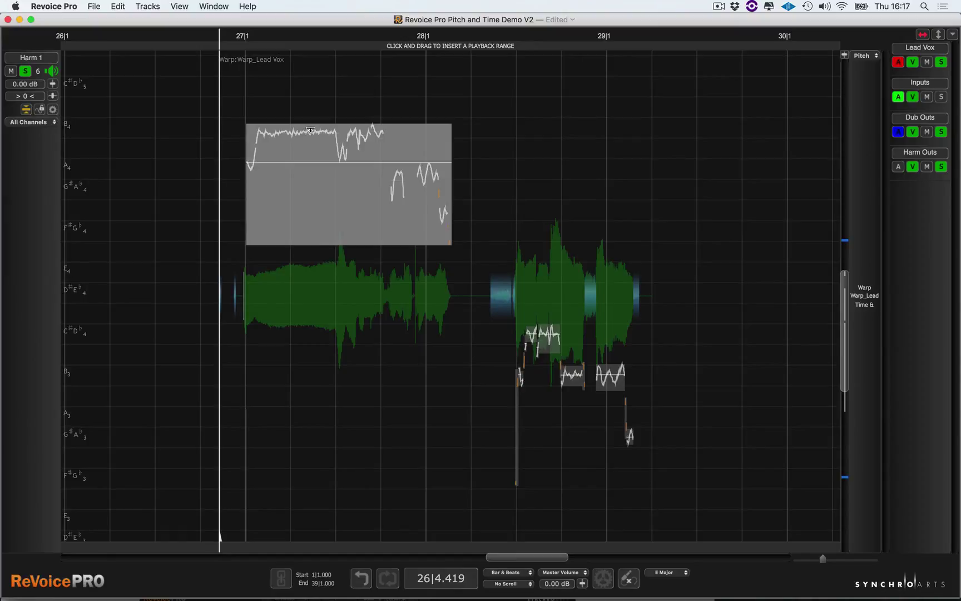
{"action": "left_click", "coordinate": [234, 118]}
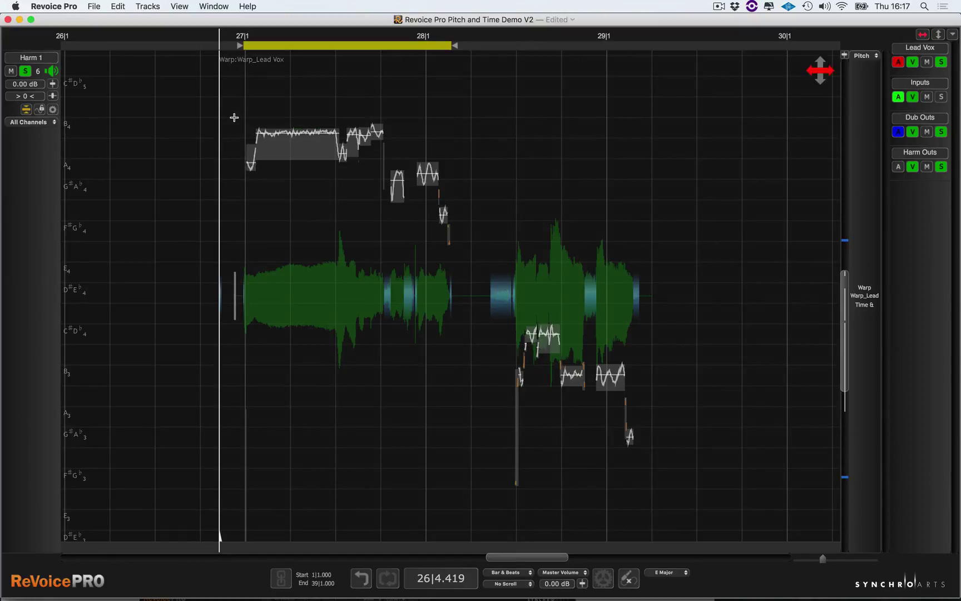
{"action": "key", "text": "space"}
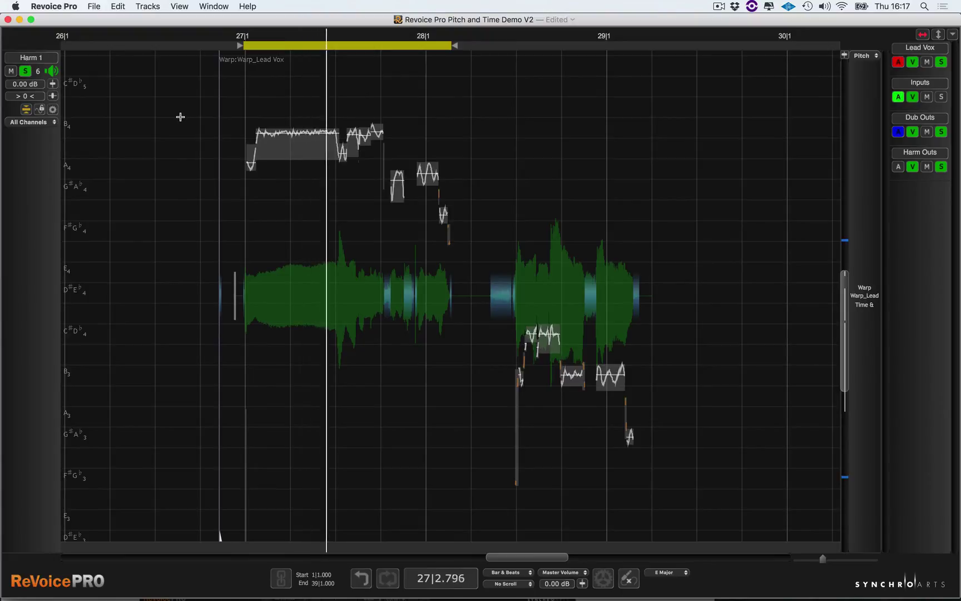
Lower the last note of the first phrase to about F♯4 and audition the phrase
{"action": "left_click", "coordinate": [441, 224]}
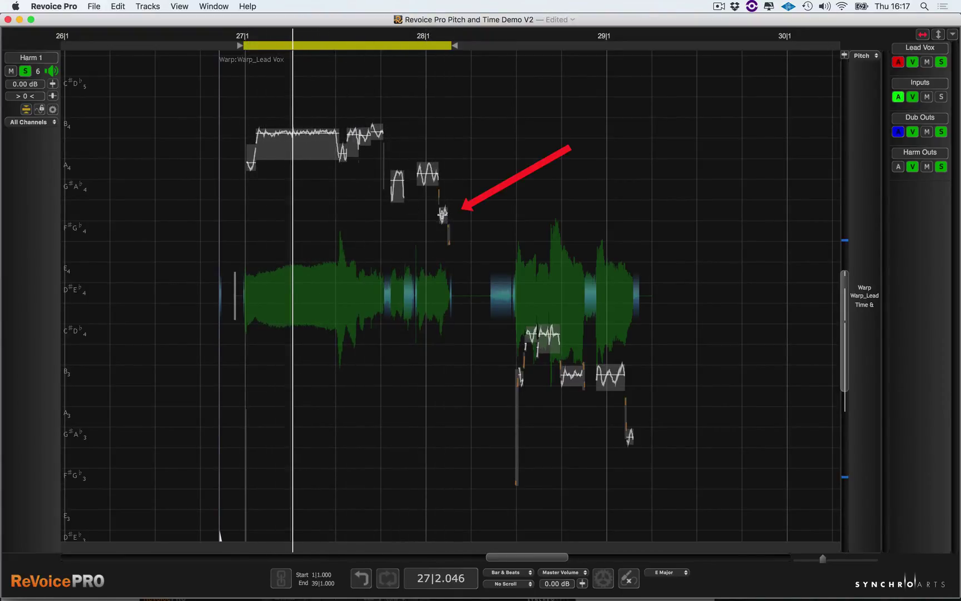
{"action": "left_click_drag", "start_coordinate": [441, 225], "coordinate": [441, 230]}
{"action": "key", "text": "space"}
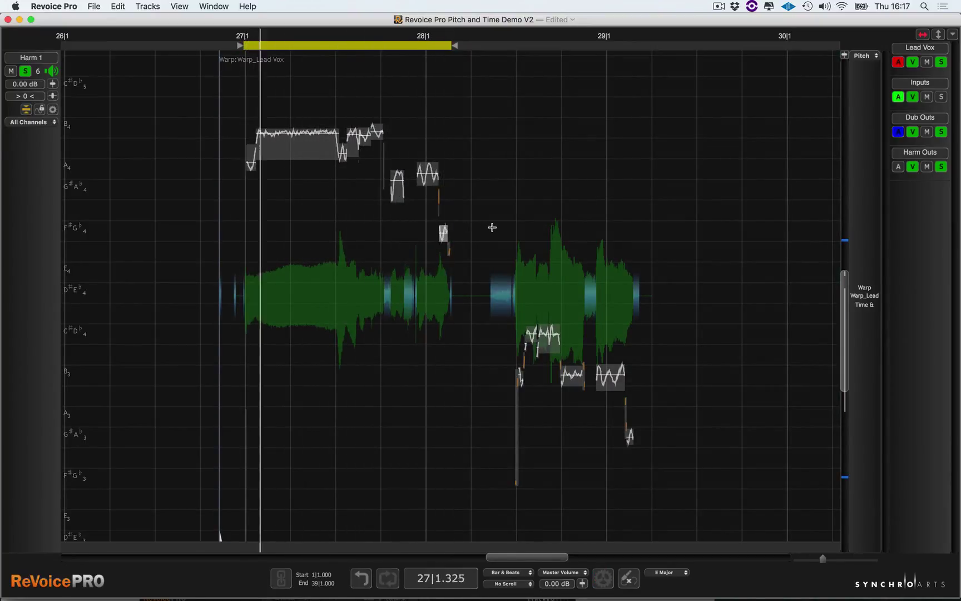
Select all notes of the second phrase and raise them together until the highest sit at about A4
{"action": "left_click_drag", "start_coordinate": [498, 294], "coordinate": [656, 445]}
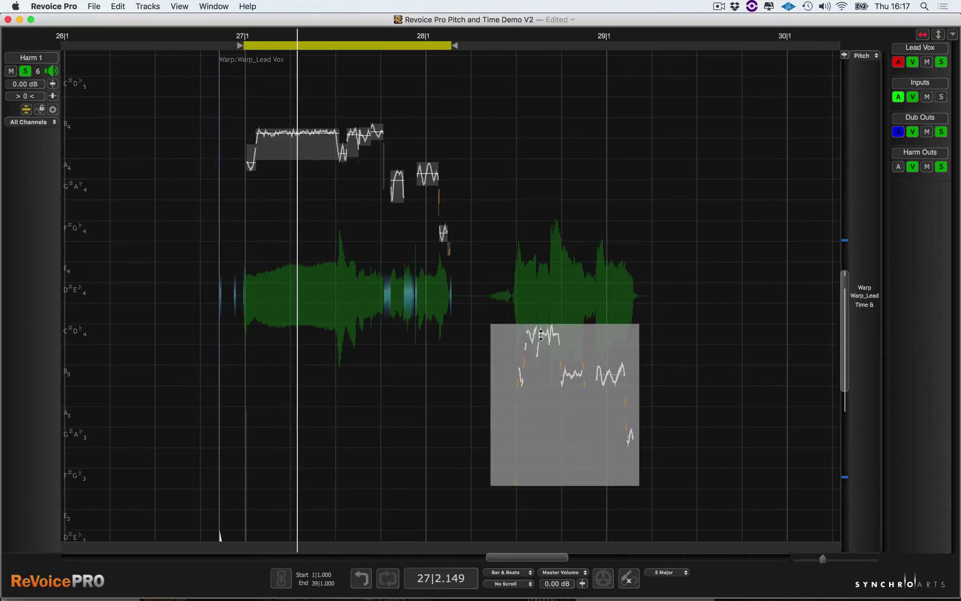
{"action": "left_click_drag", "start_coordinate": [541, 335], "coordinate": [523, 172]}
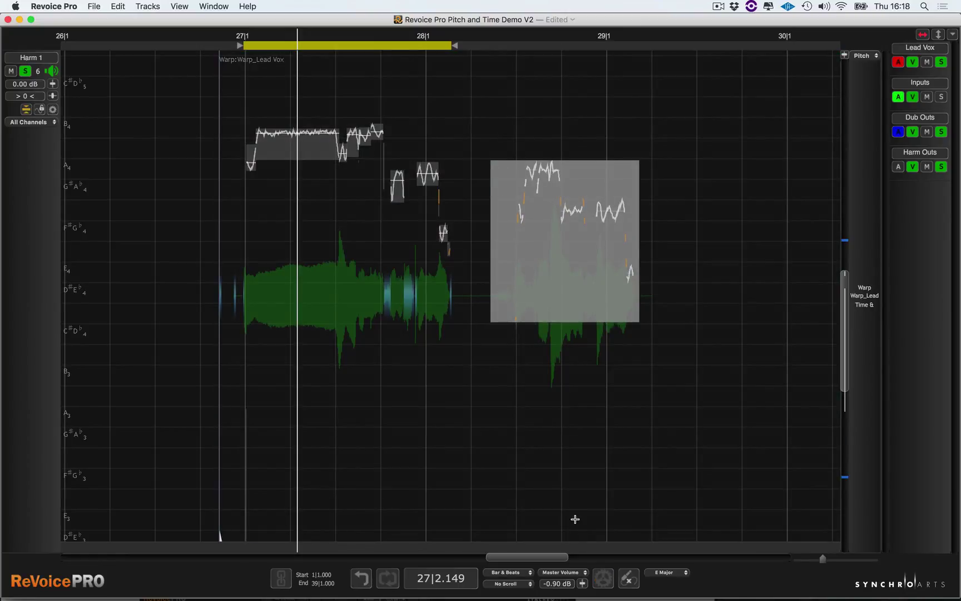
Switch the output level control to Tuning Preview and set its level to -7.78 dB
{"action": "left_click", "coordinate": [573, 575]}
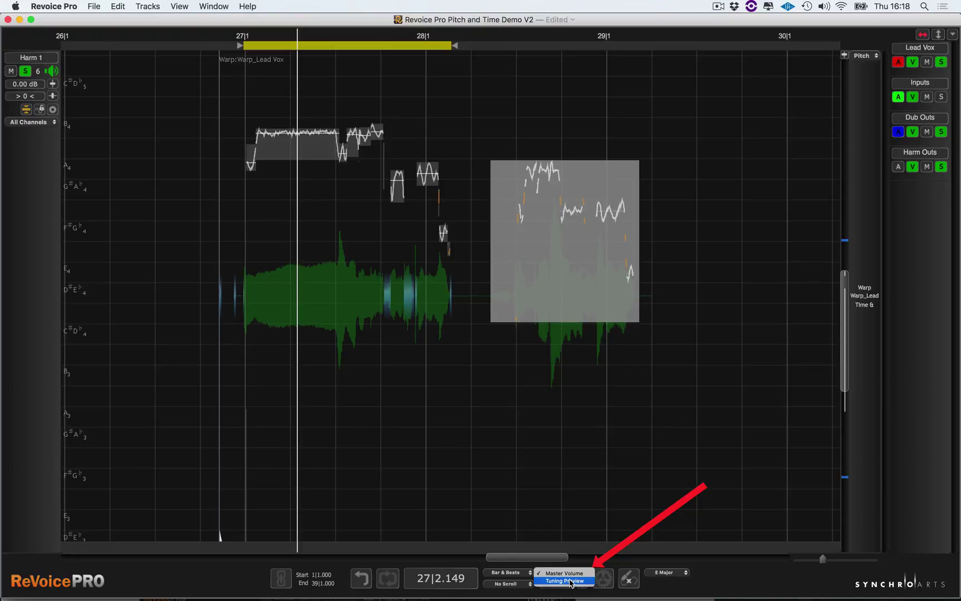
{"action": "left_click", "coordinate": [570, 580]}
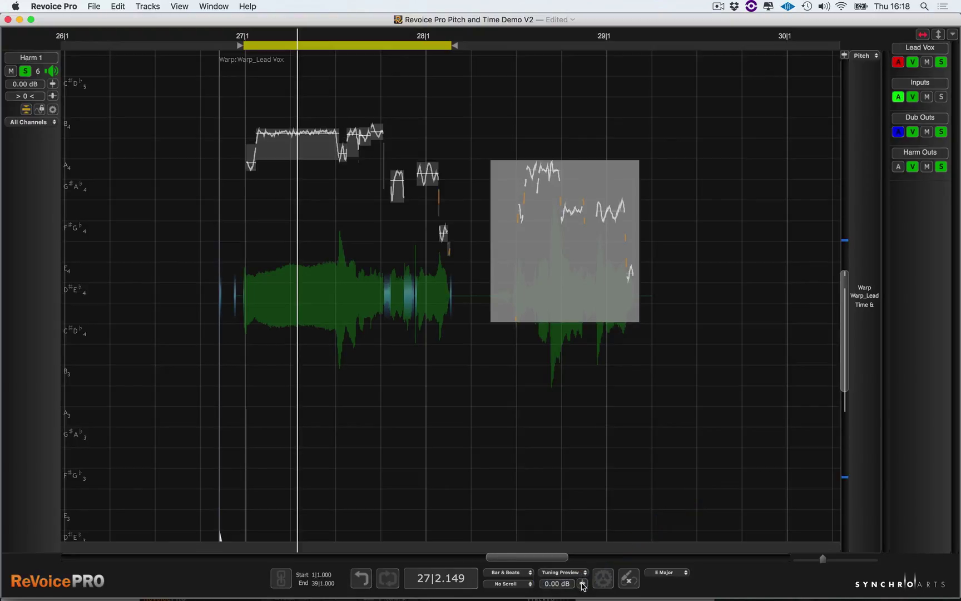
{"action": "left_click", "coordinate": [582, 583]}
{"action": "left_click_drag", "start_coordinate": [597, 520], "coordinate": [597, 526]}
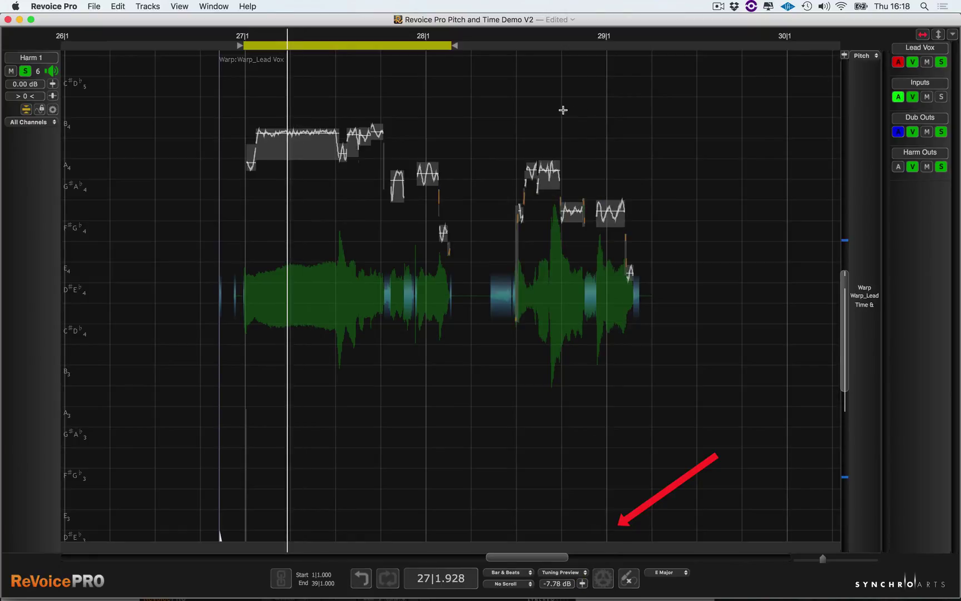
Audition the second phrase and raise the notes just before and across bar 29 to about G♯4 each
{"action": "left_click_drag", "start_coordinate": [500, 135], "coordinate": [644, 326]}
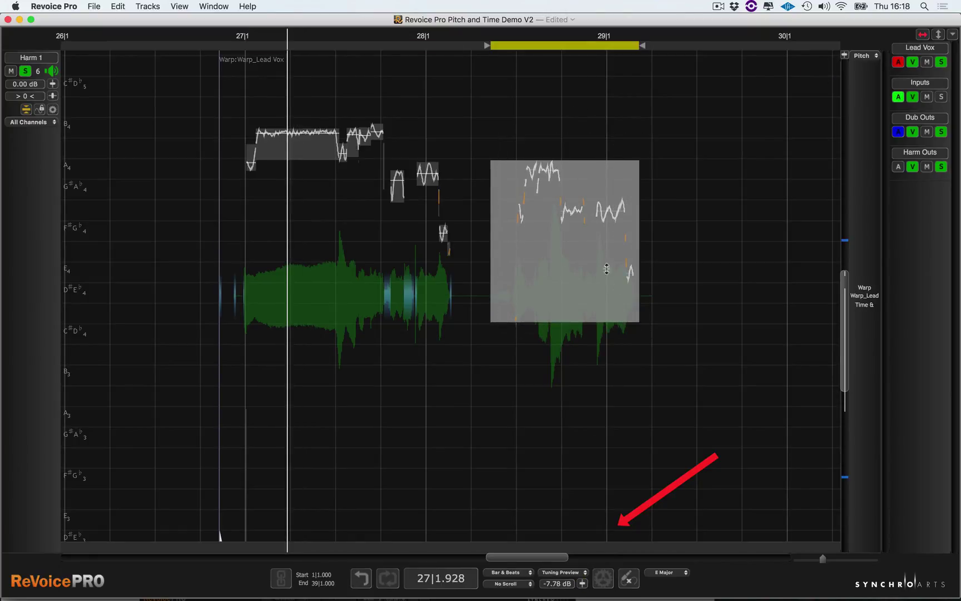
{"action": "key", "text": "space"}
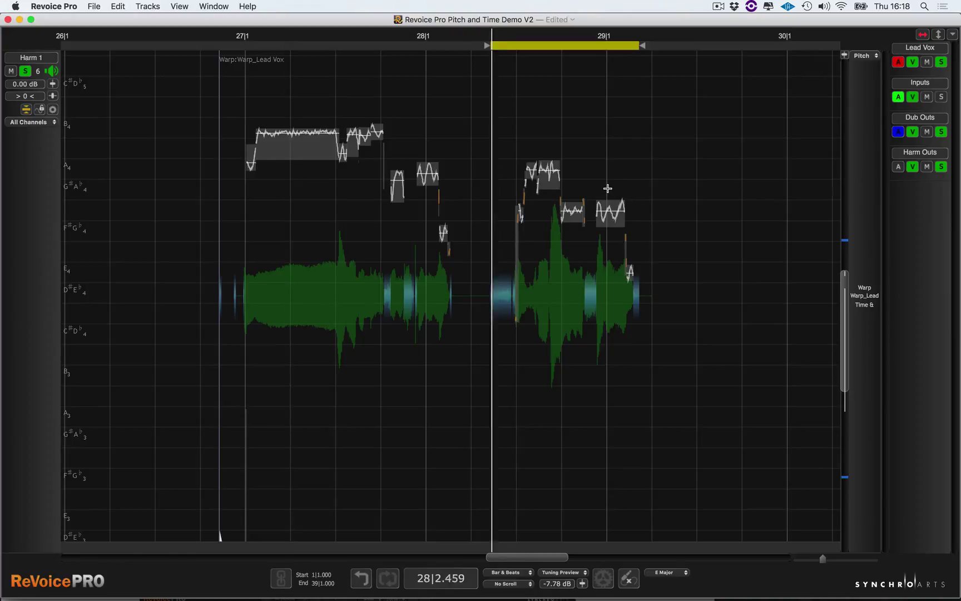
{"action": "left_click", "coordinate": [572, 208]}
{"action": "left_click_drag", "start_coordinate": [573, 209], "coordinate": [572, 193]}
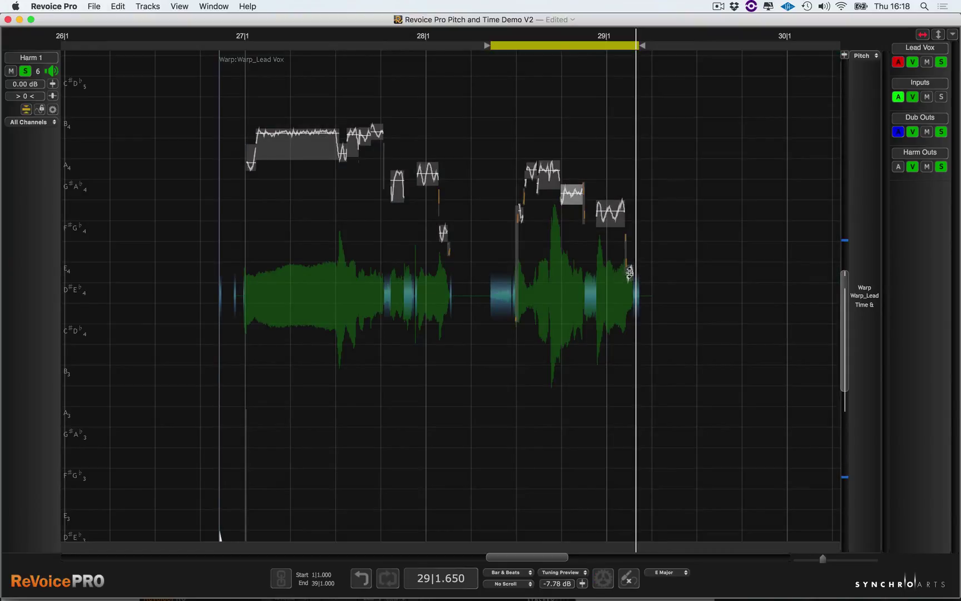
{"action": "left_click", "coordinate": [630, 272]}
{"action": "key", "text": "space"}
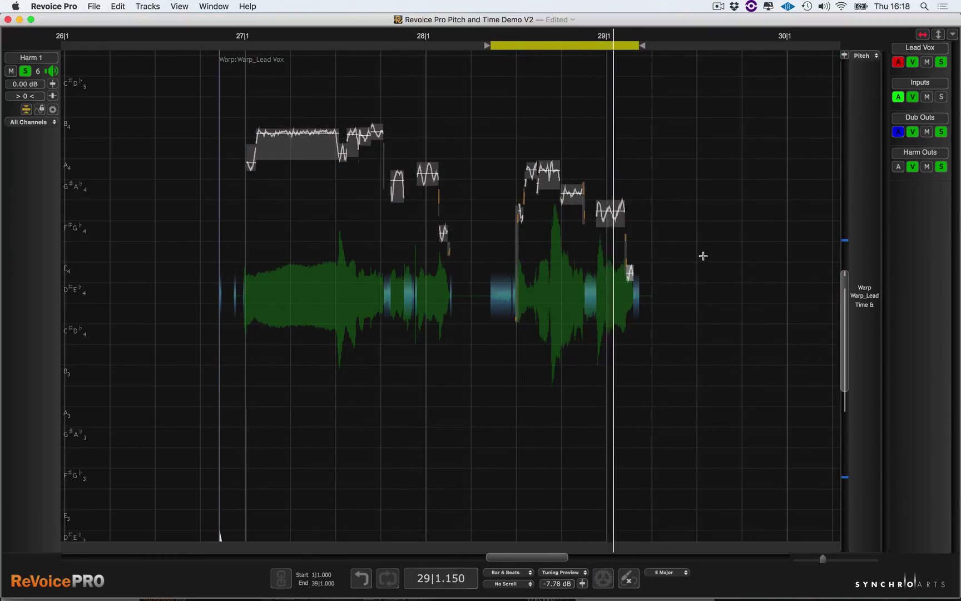
{"action": "left_click_drag", "start_coordinate": [610, 214], "coordinate": [609, 196]}
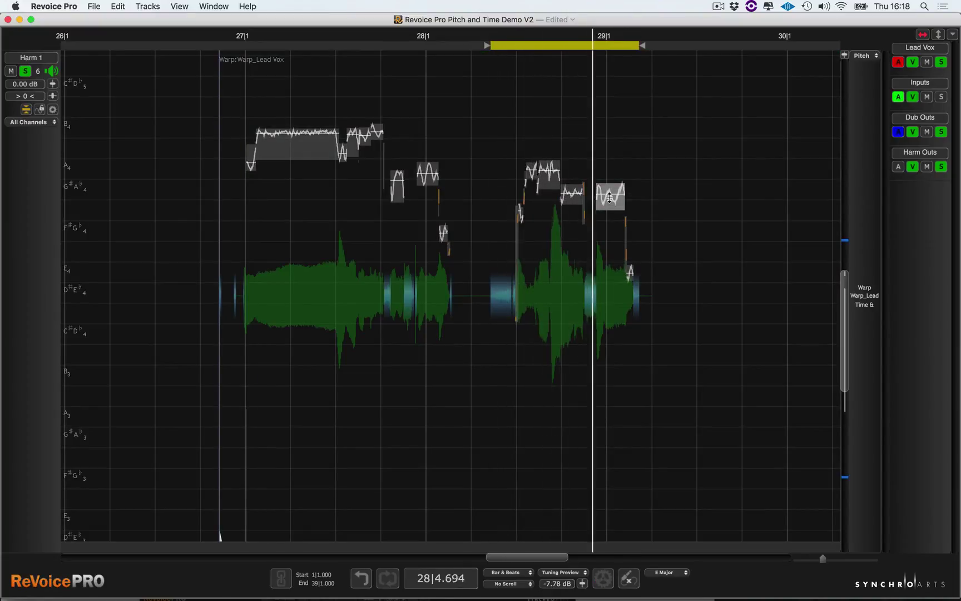
Extend the playback range back to just before bar 27 and audition both harmony phrases together
{"action": "left_click_drag", "start_coordinate": [487, 45], "coordinate": [223, 44]}
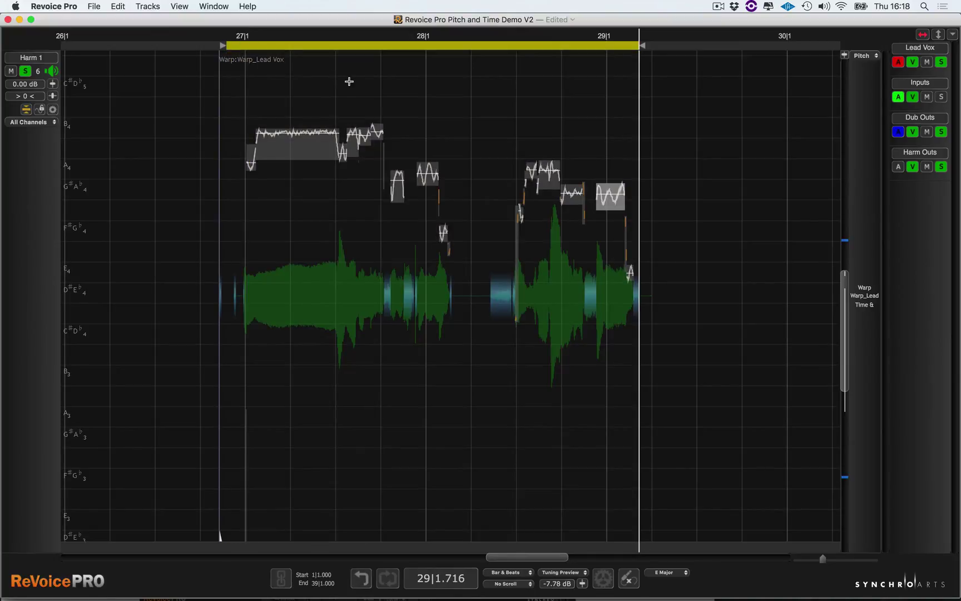
{"action": "key", "text": "space"}
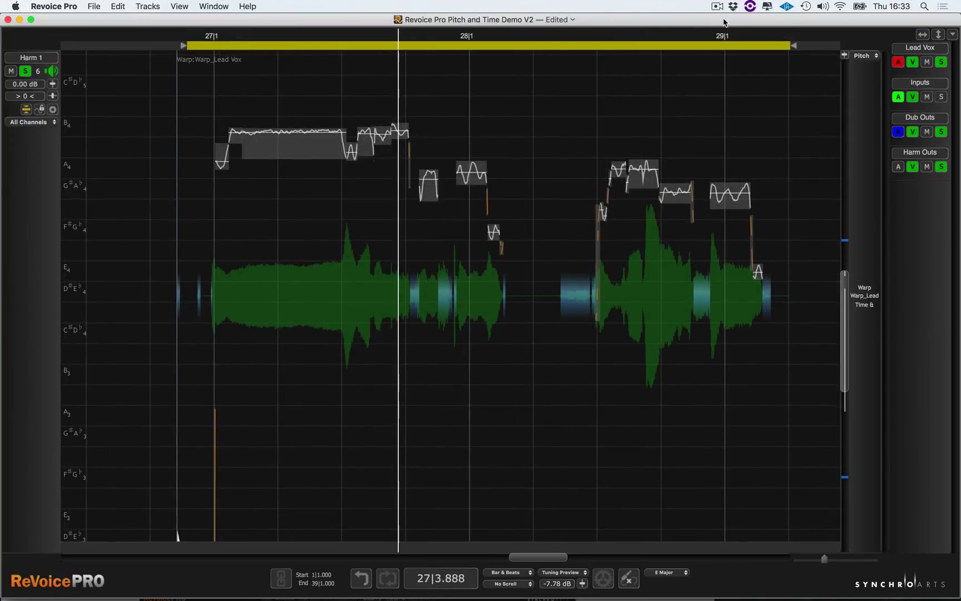
Cut the long B4 note at the start of the first phrase at two points with the Cutter tool
{"action": "key", "text": "t"}
{"action": "key", "text": "t"}
{"action": "scroll", "coordinate": [414, 209], "scroll_direction": "left", "scroll_amount": 8}
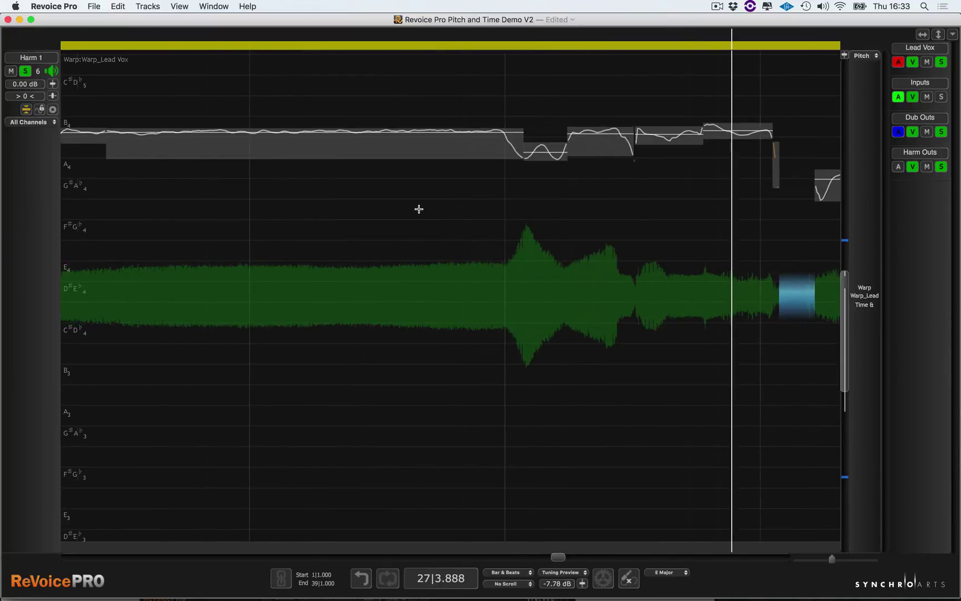
{"action": "scroll", "coordinate": [419, 209], "scroll_direction": "left", "scroll_amount": 10}
{"action": "right_click", "coordinate": [401, 87]}
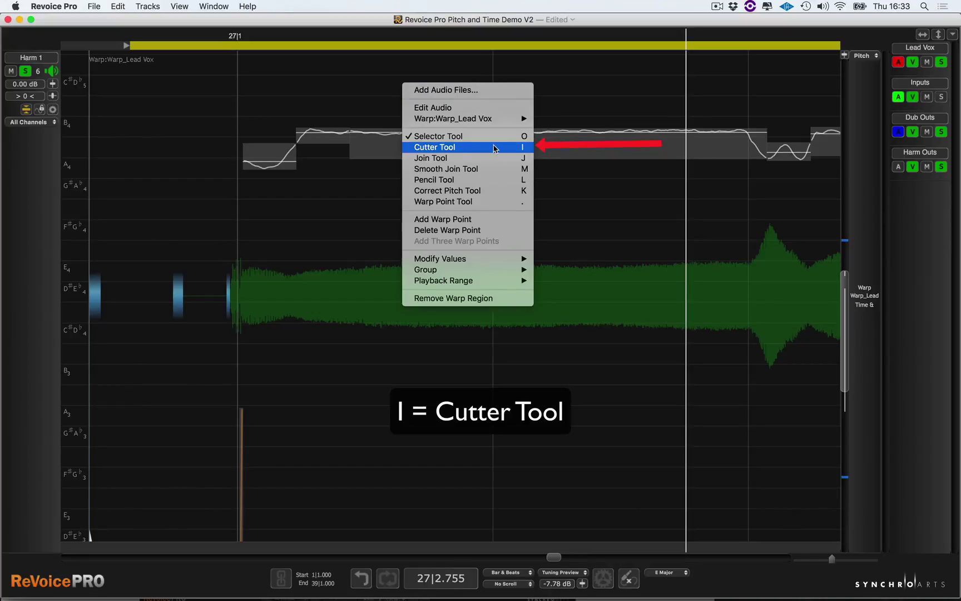
{"action": "left_click", "coordinate": [494, 148]}
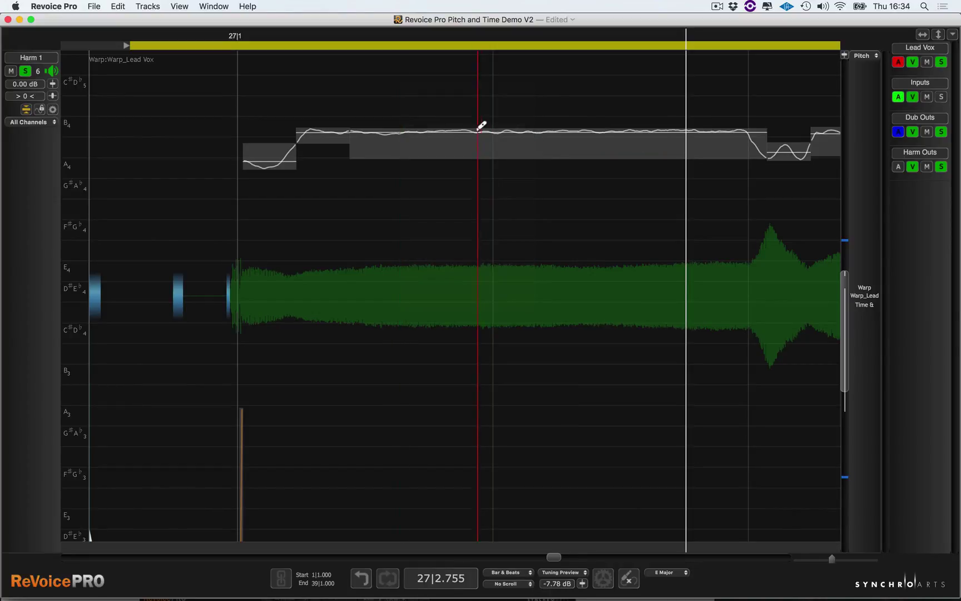
{"action": "left_click", "coordinate": [383, 136]}
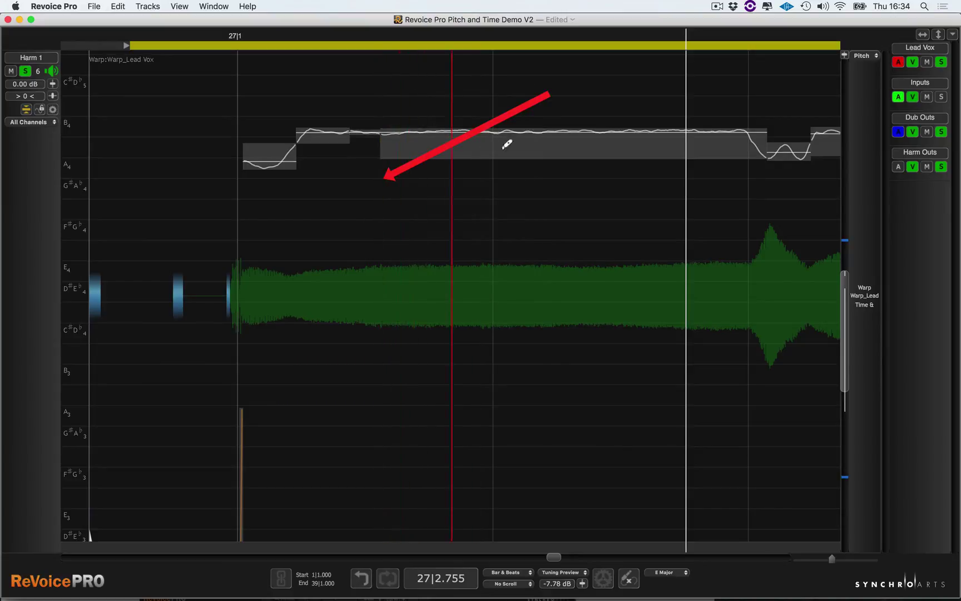
{"action": "left_click", "coordinate": [553, 146]}
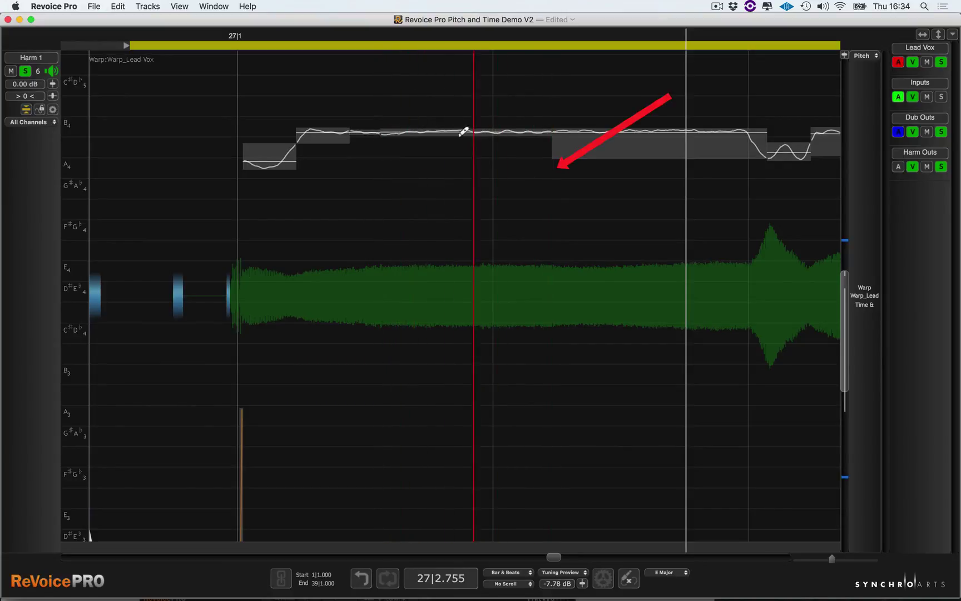
Raise the middle segment of the cut long note to about C♯5 and audition it
{"action": "left_click", "coordinate": [412, 132]}
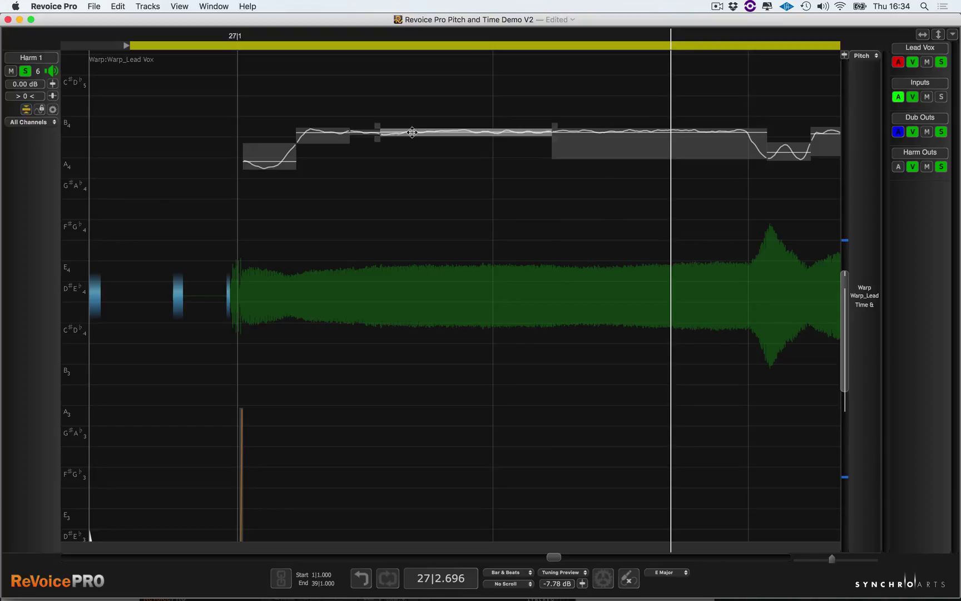
{"action": "left_click_drag", "start_coordinate": [412, 133], "coordinate": [413, 88]}
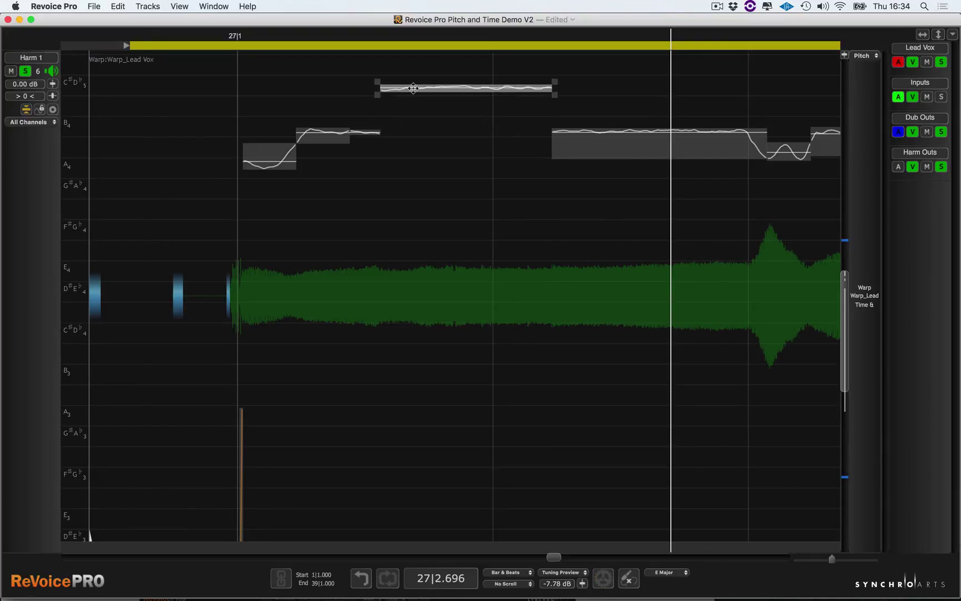
{"action": "key", "text": "space"}
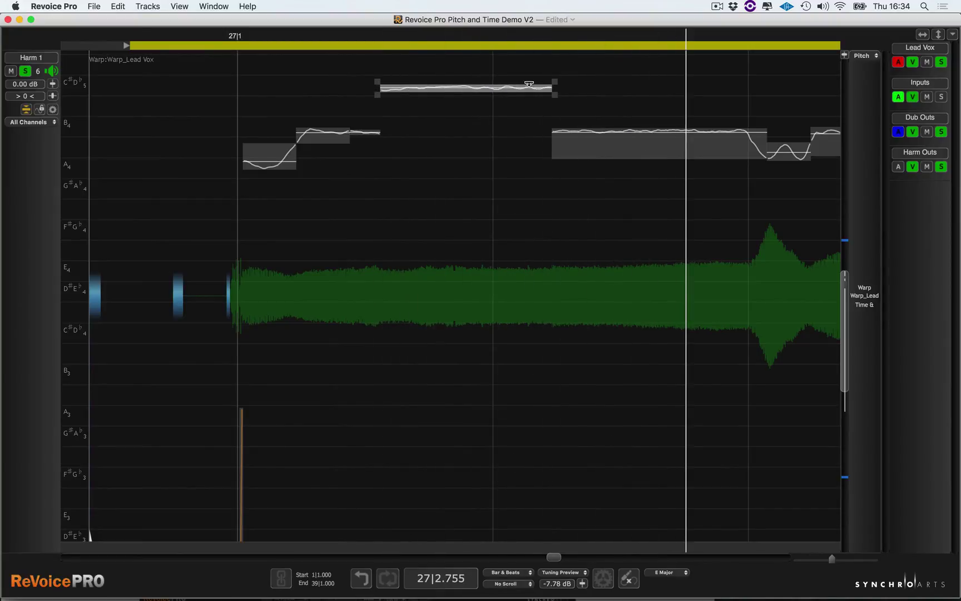
Shorten the raised segment from both sides, moving its end back to 27|2 and its start forward
{"action": "left_click", "coordinate": [504, 146]}
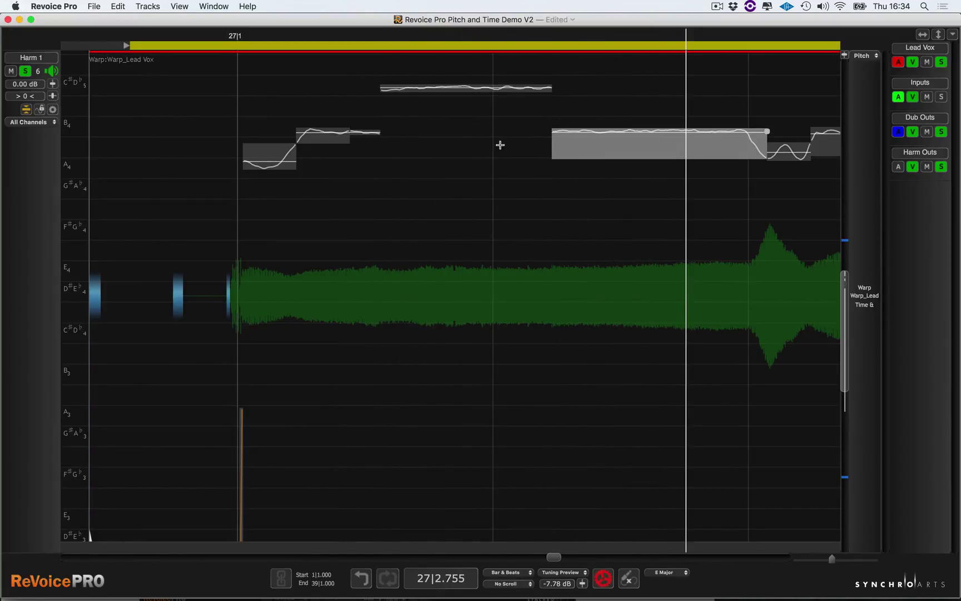
{"action": "left_click_drag", "start_coordinate": [552, 144], "coordinate": [493, 143]}
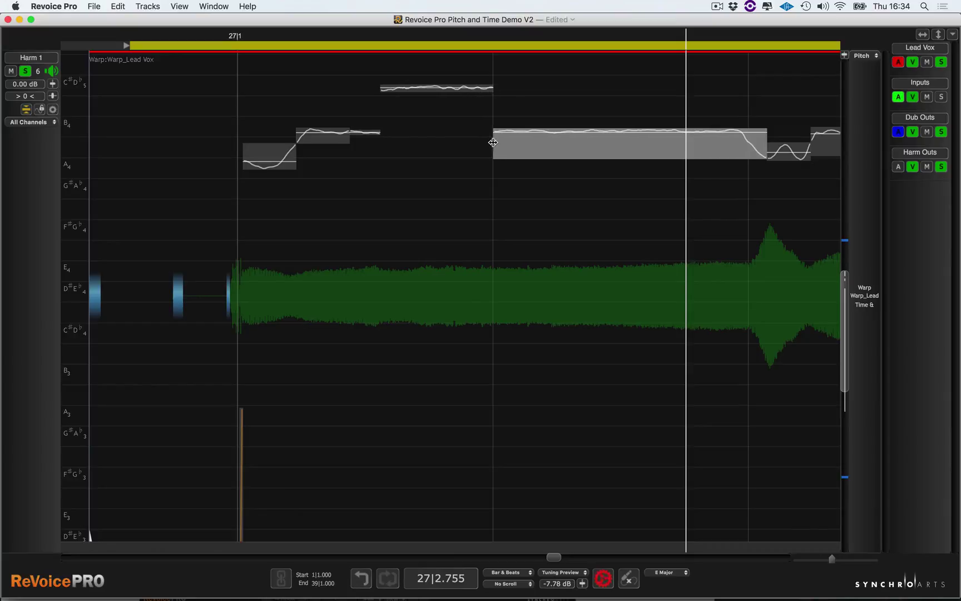
{"action": "left_click", "coordinate": [379, 132]}
{"action": "left_click_drag", "start_coordinate": [379, 132], "coordinate": [431, 136]}
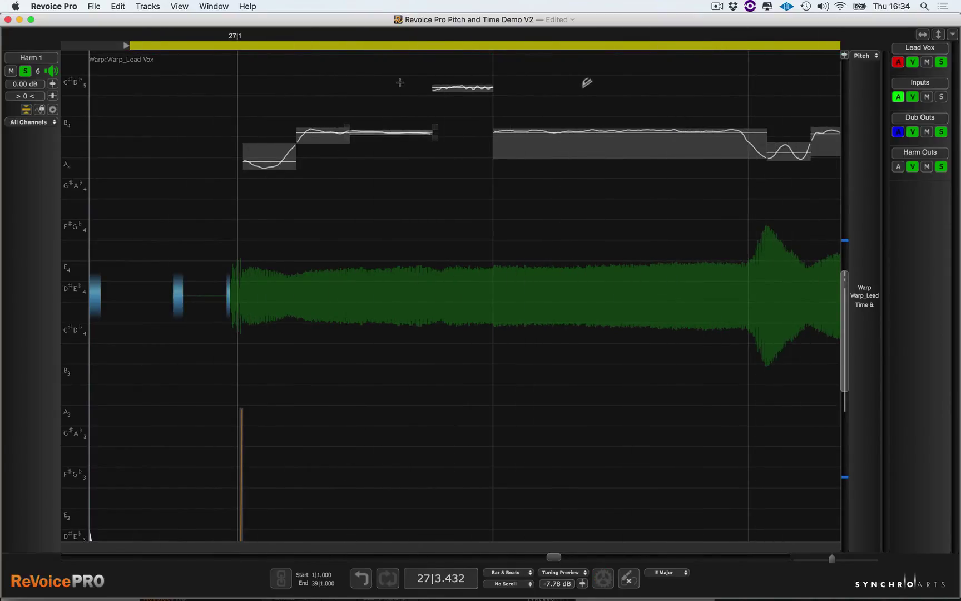
Smooth-join the raised segment to the notes before and after it, and audition the result
{"action": "left_click_drag", "start_coordinate": [622, 62], "coordinate": [407, 191]}
{"action": "key", "text": "space"}
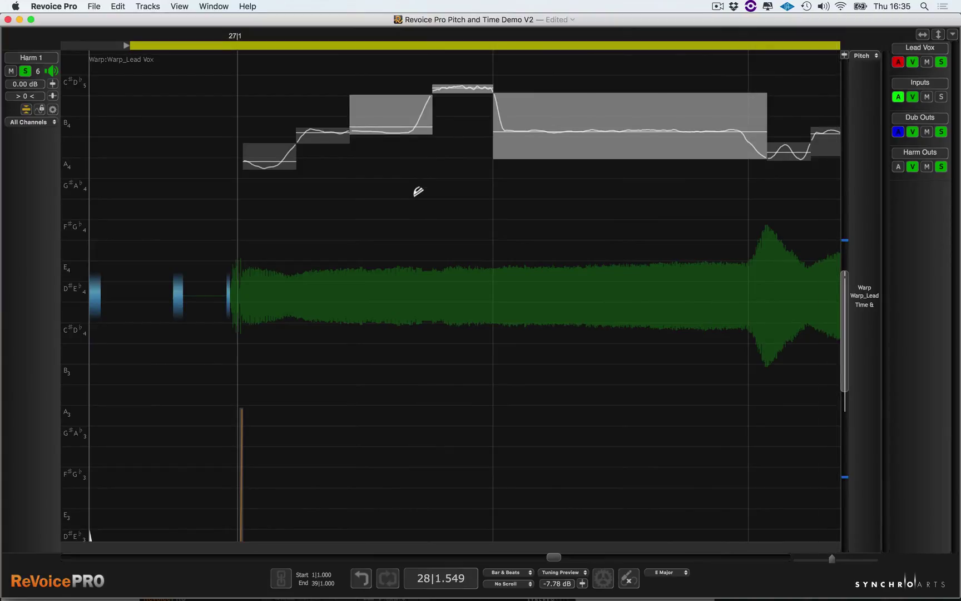
Join the cut segments of the long note into one with the Join tool and deselect it
{"action": "right_click", "coordinate": [416, 191]}
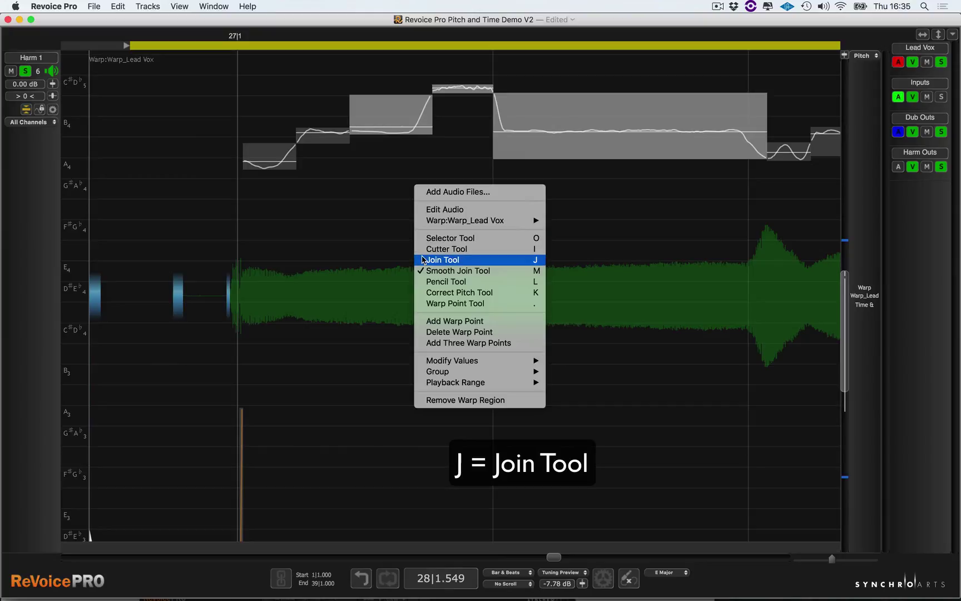
{"action": "left_click", "coordinate": [443, 260]}
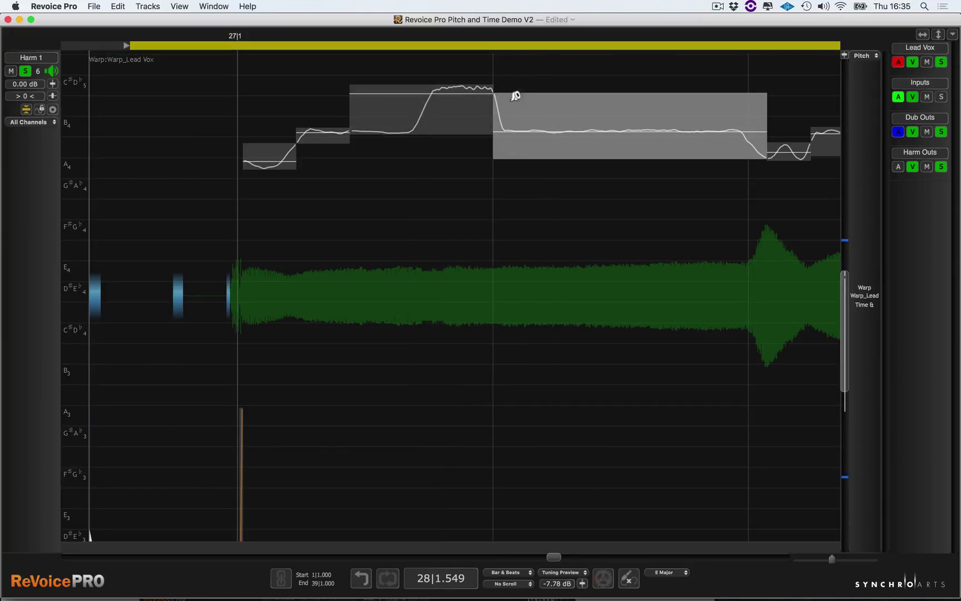
{"action": "left_click_drag", "start_coordinate": [515, 95], "coordinate": [469, 127]}
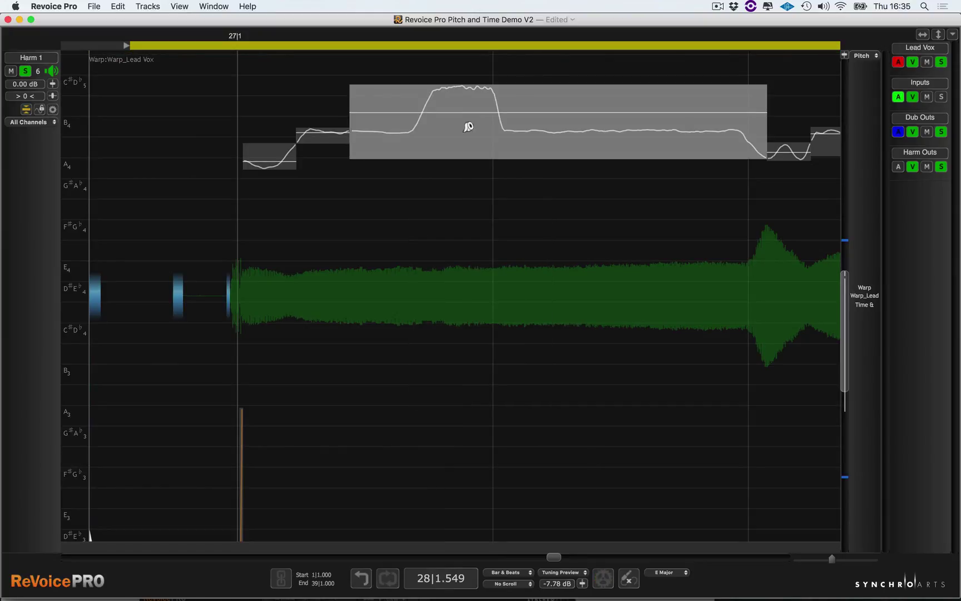
{"action": "mouse_move", "coordinate": [463, 124]}
{"action": "left_mouse_down"}
{"action": "mouse_move", "coordinate": [462, 132]}
{"action": "mouse_move", "coordinate": [463, 123]}
{"action": "left_mouse_up"}
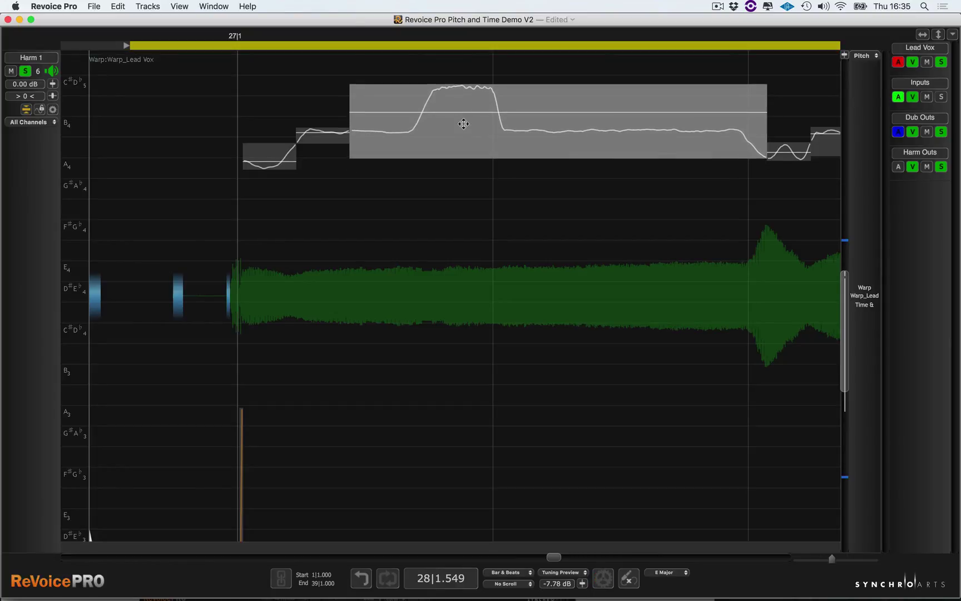
{"action": "left_click", "coordinate": [446, 176]}
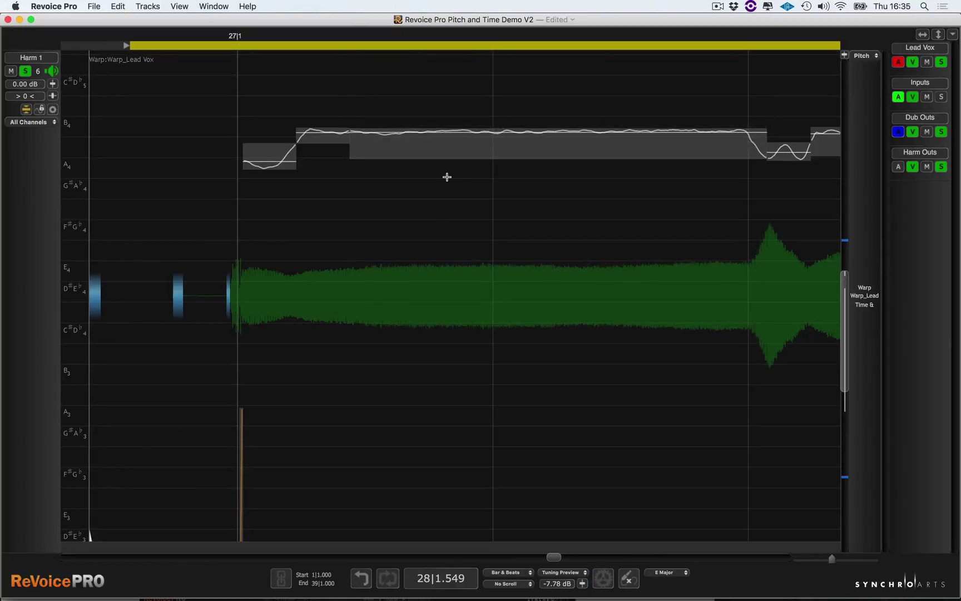
Redraw a stretch of the long B4 note's pitch curve, just before 27|2, with the Pencil tool
{"action": "right_click", "coordinate": [442, 184]}
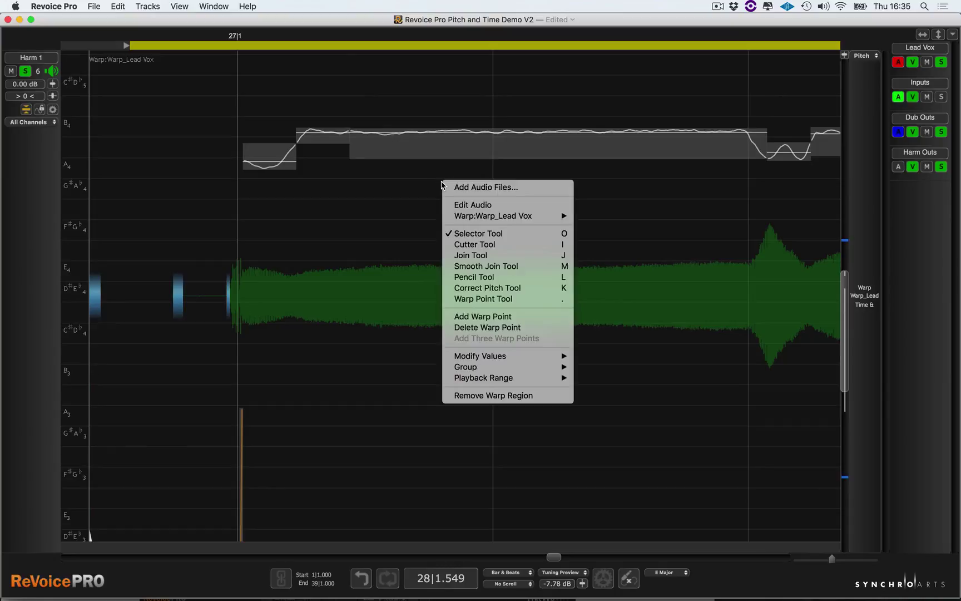
{"action": "left_click", "coordinate": [476, 282]}
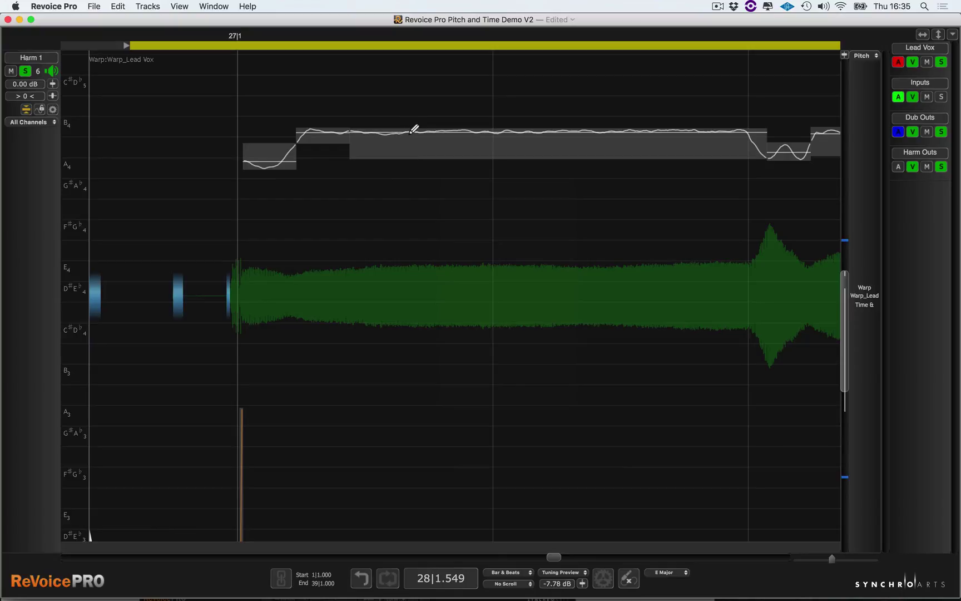
{"action": "mouse_move", "coordinate": [427, 129]}
{"action": "left_mouse_down"}
{"action": "mouse_move", "coordinate": [452, 81]}
{"action": "mouse_move", "coordinate": [479, 83]}
{"action": "mouse_move", "coordinate": [496, 132]}
{"action": "left_mouse_up"}
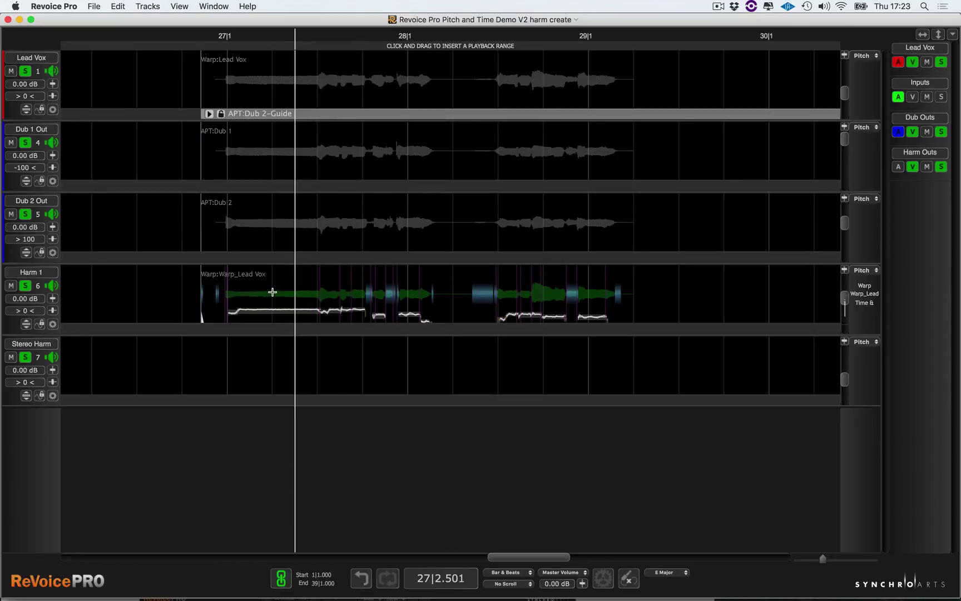
Set up a new Doubler process with Harm 1 as its input and Stereo Harm as its output
{"action": "key", "text": "n"}
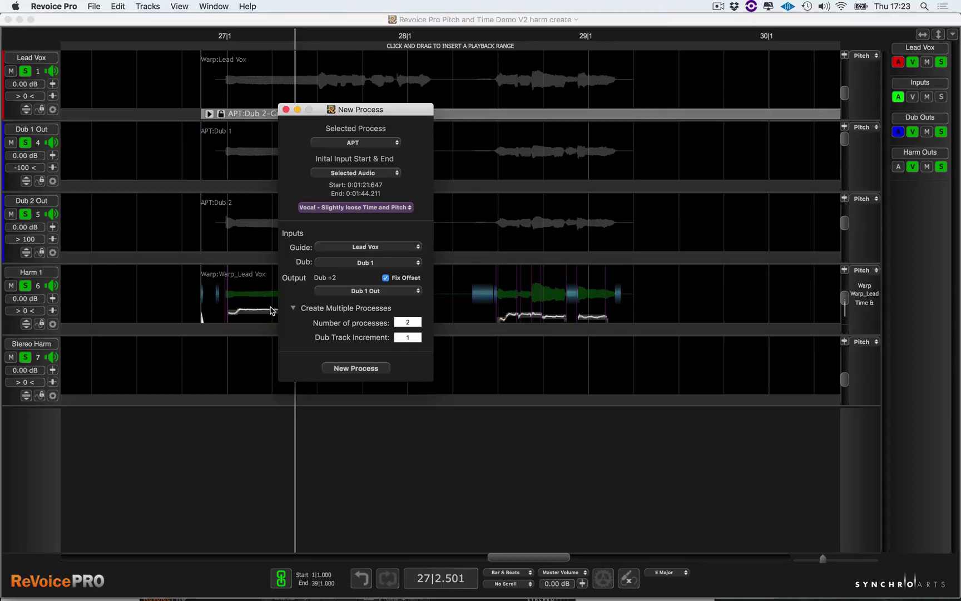
{"action": "left_click", "coordinate": [360, 147]}
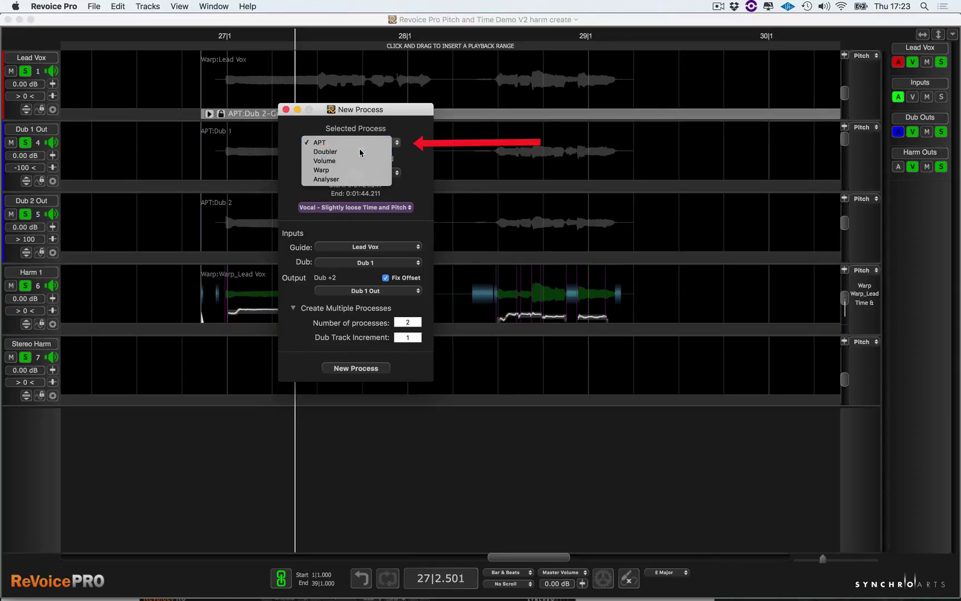
{"action": "left_click", "coordinate": [360, 152]}
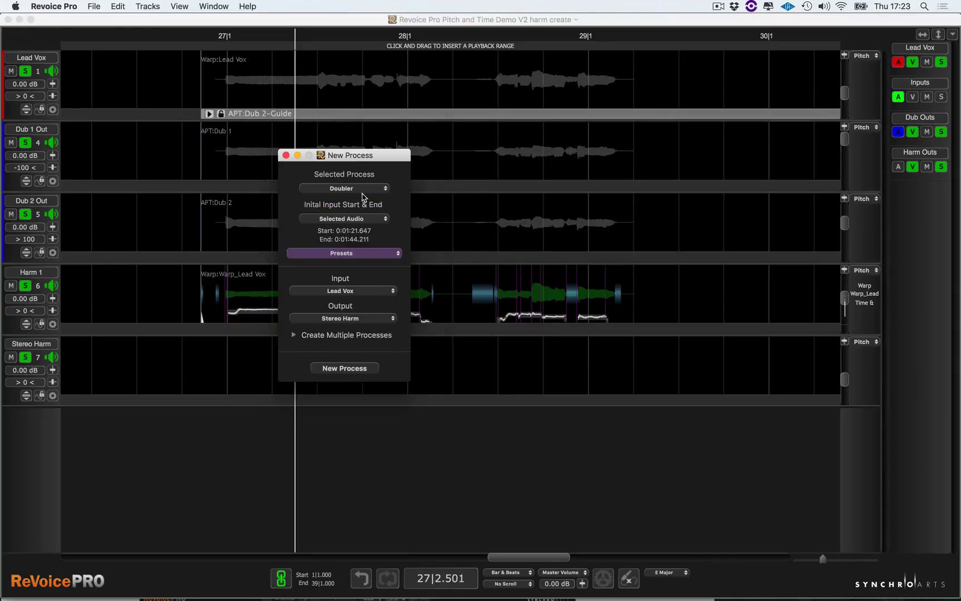
{"action": "left_click", "coordinate": [383, 294]}
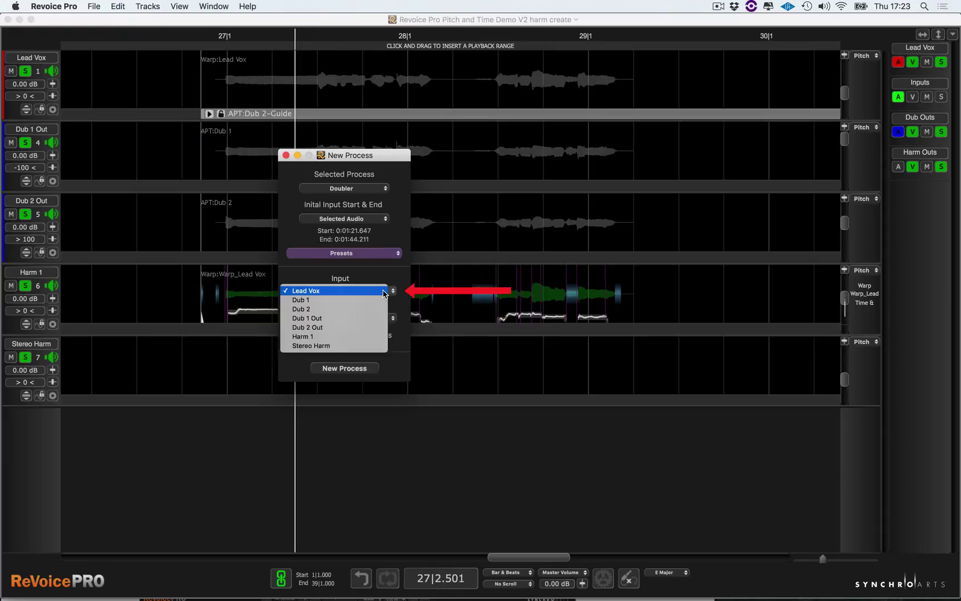
{"action": "left_click", "coordinate": [354, 336]}
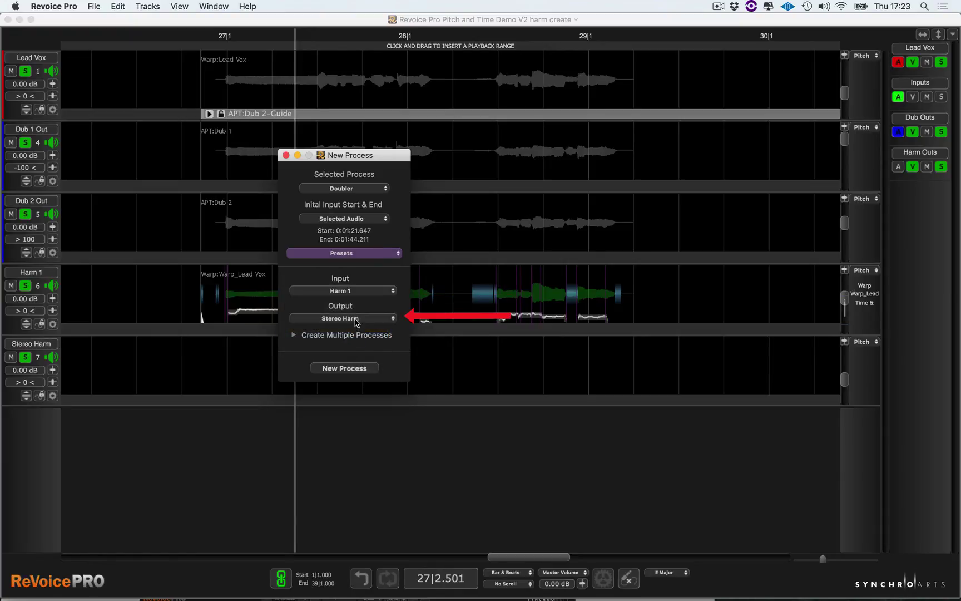
Apply the Stereo Vocal Loose Timing factory preset, create the Doubler process, and audition the result
{"action": "left_click", "coordinate": [362, 258]}
{"action": "mouse_move", "coordinate": [360, 266]}
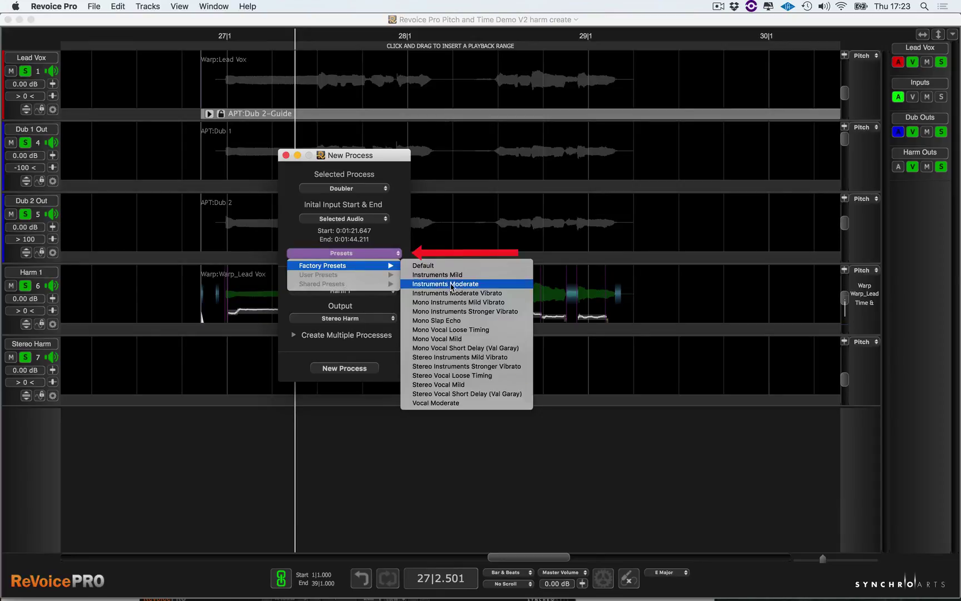
{"action": "left_click", "coordinate": [454, 375]}
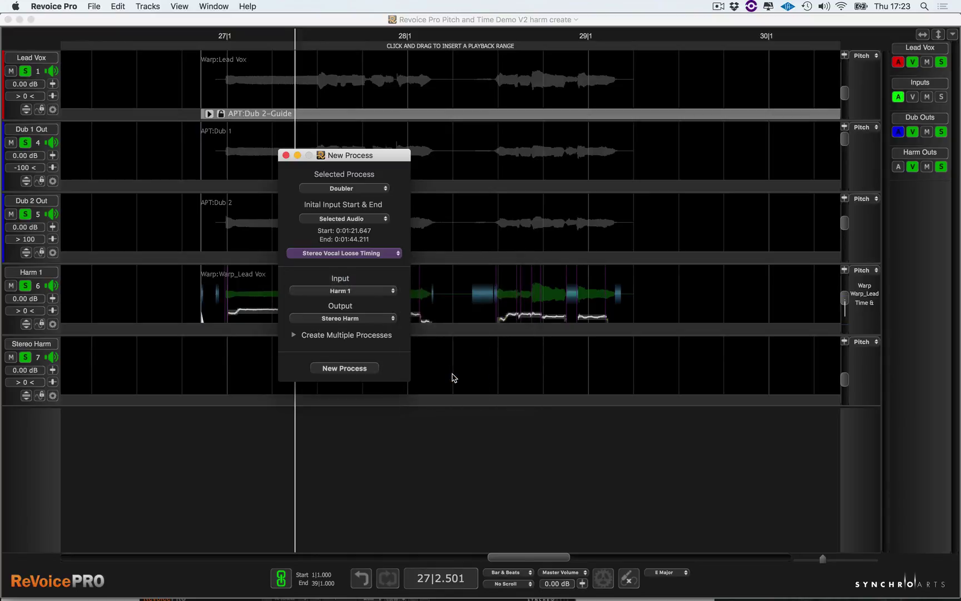
{"action": "left_click", "coordinate": [344, 370]}
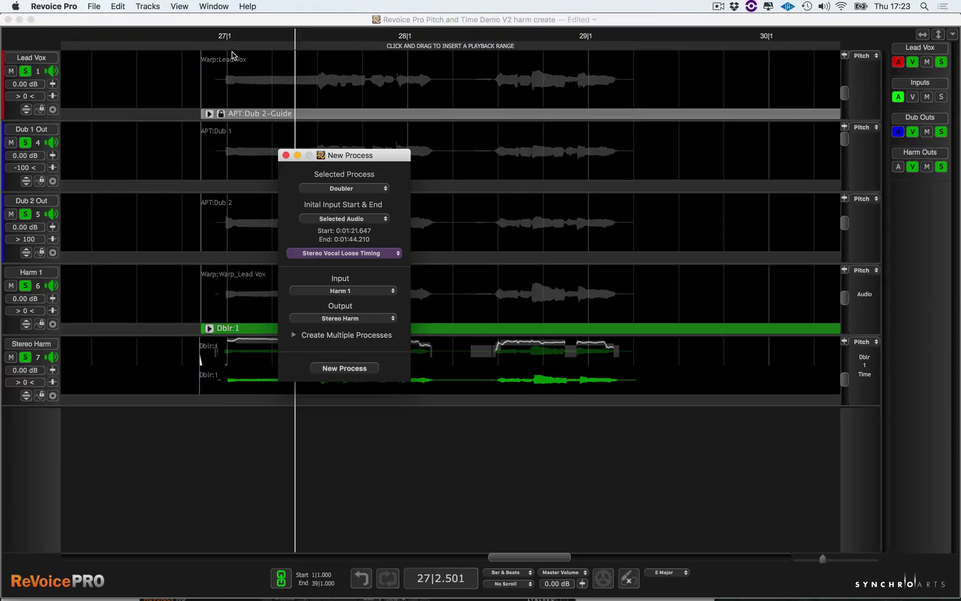
{"action": "left_click", "coordinate": [184, 63]}
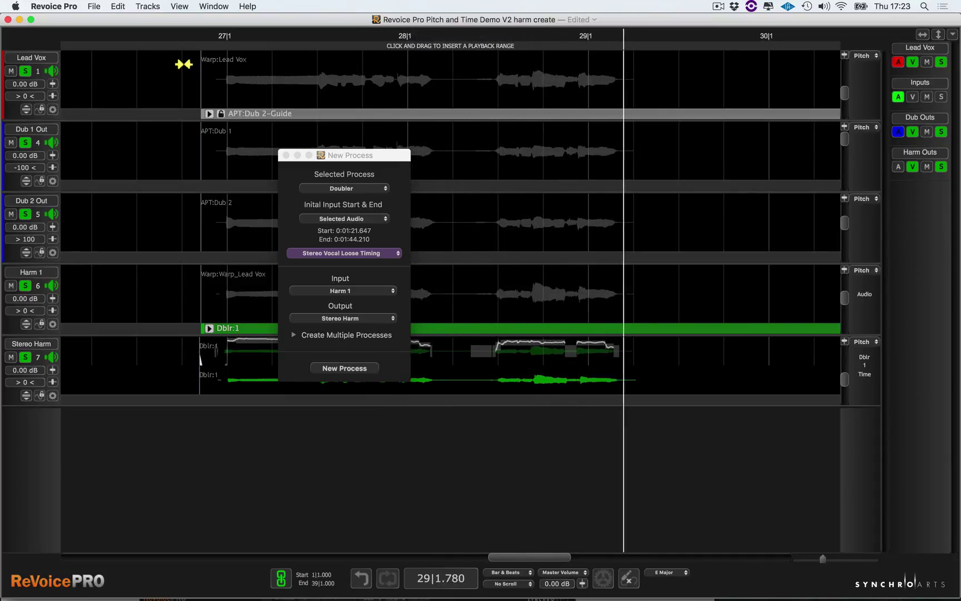
{"action": "left_click", "coordinate": [286, 155]}
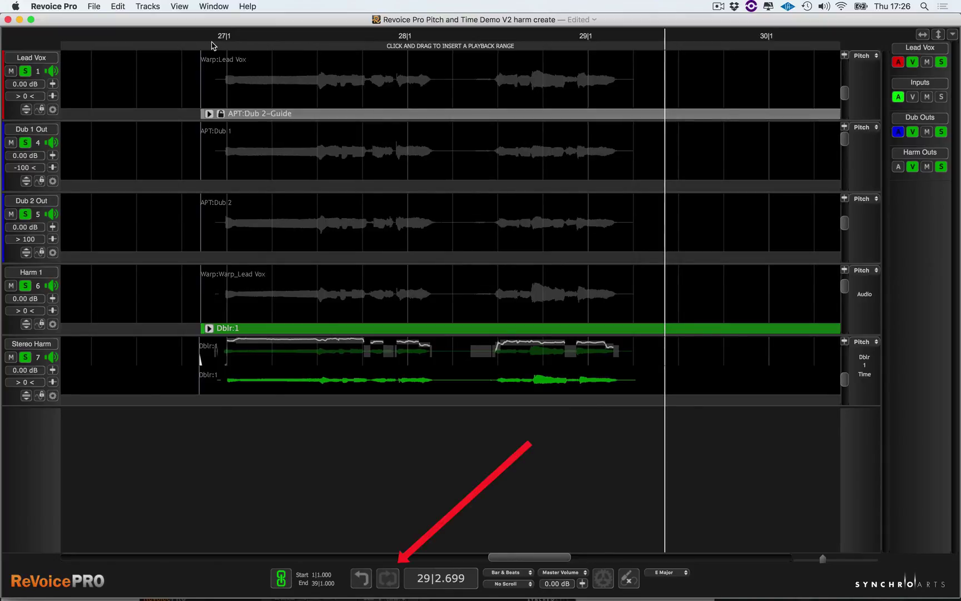
Set a playback range spanning both phrases, start playback, and lower the Harm 1 track's level
{"action": "mouse_move", "coordinate": [211, 46]}
{"action": "left_mouse_down"}
{"action": "mouse_move", "coordinate": [605, 68]}
{"action": "mouse_move", "coordinate": [651, 56]}
{"action": "left_mouse_up"}
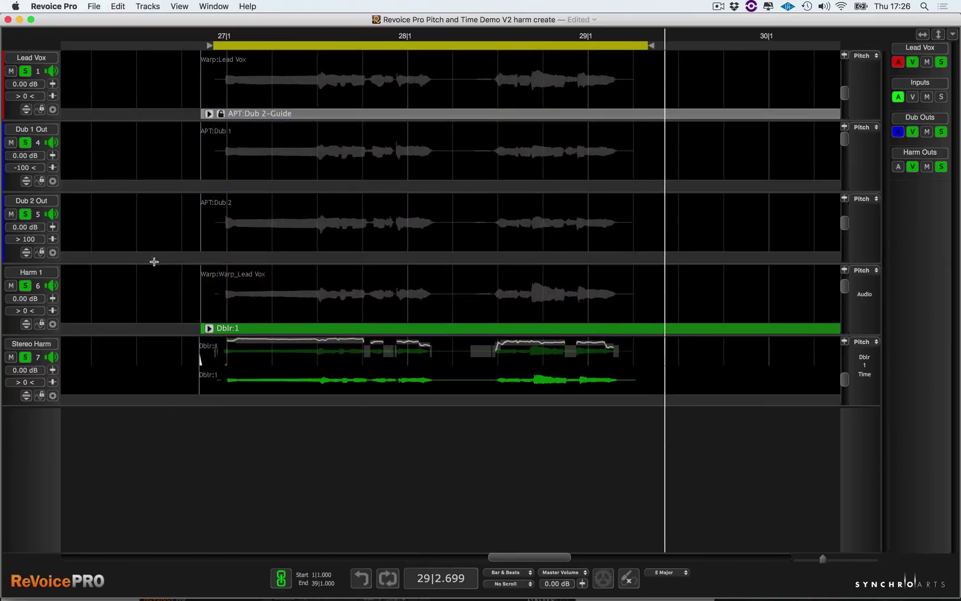
{"action": "key", "text": "space"}
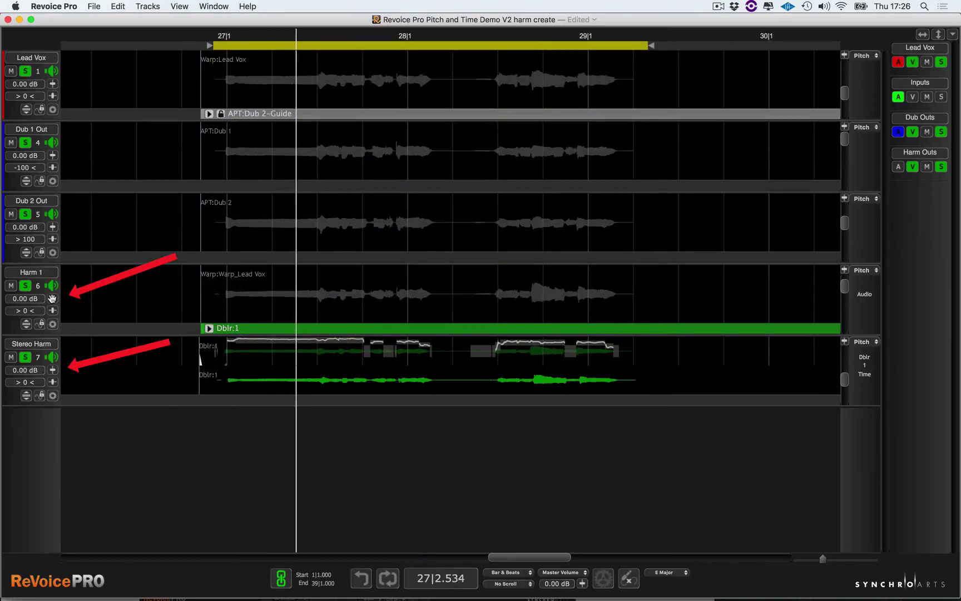
{"action": "mouse_move", "coordinate": [52, 298]}
{"action": "left_mouse_down"}
{"action": "mouse_move", "coordinate": [67, 240]}
{"action": "mouse_move", "coordinate": [66, 313]}
{"action": "left_mouse_up"}
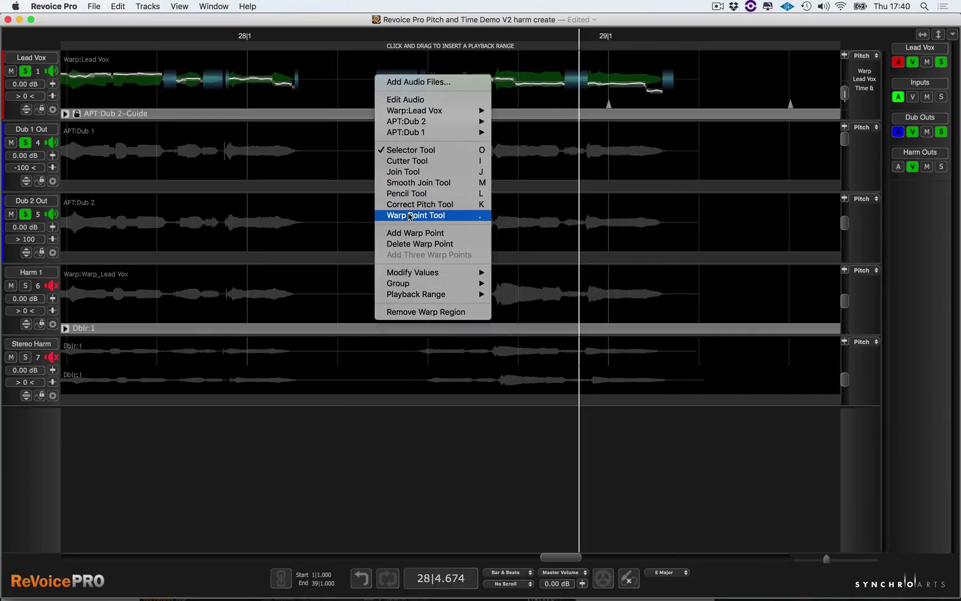
Activate the Warp Point tool and expand the Lead Vox track to full height
{"action": "left_click", "coordinate": [408, 214]}
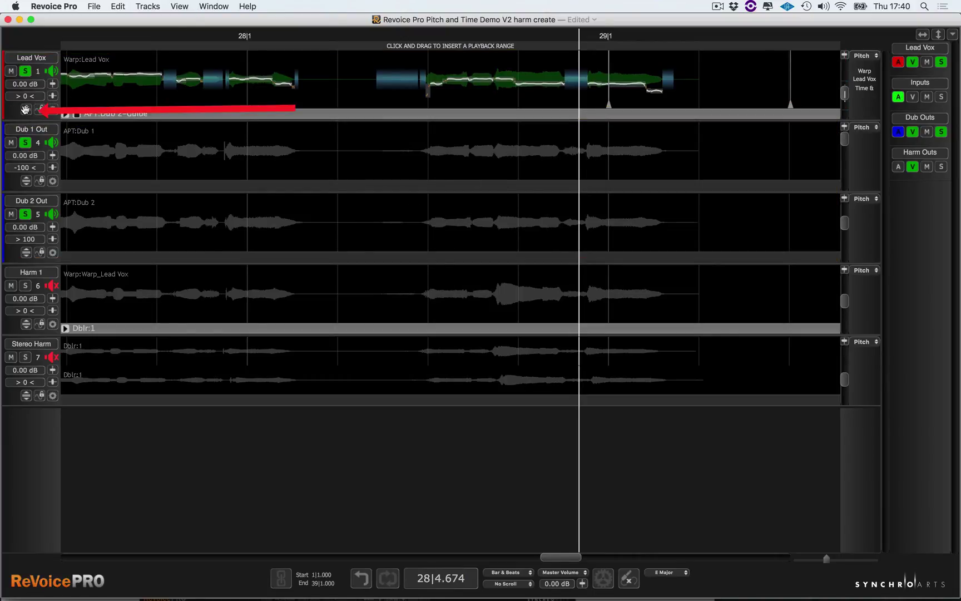
{"action": "left_click", "coordinate": [25, 109]}
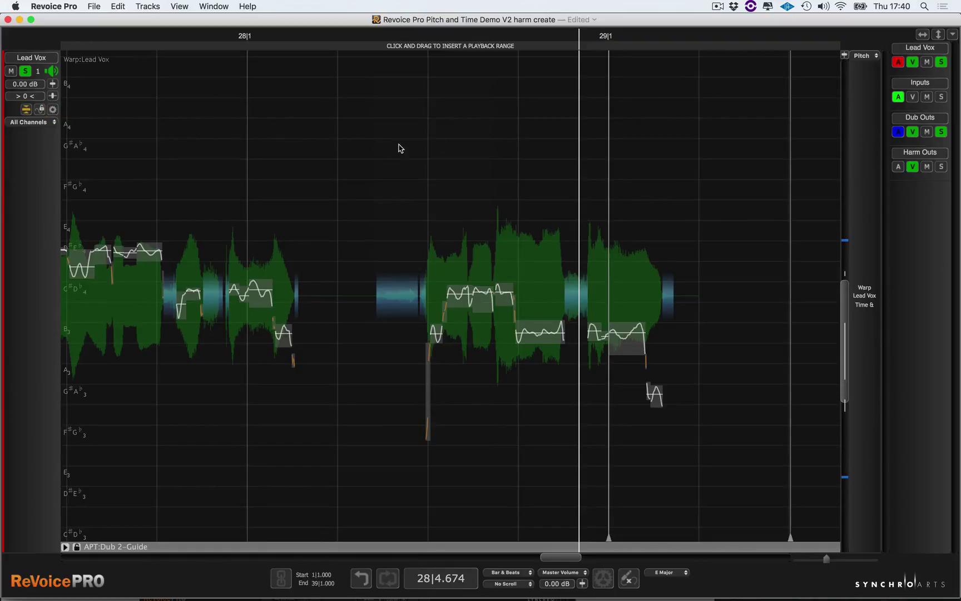
{"action": "left_click", "coordinate": [401, 125]}
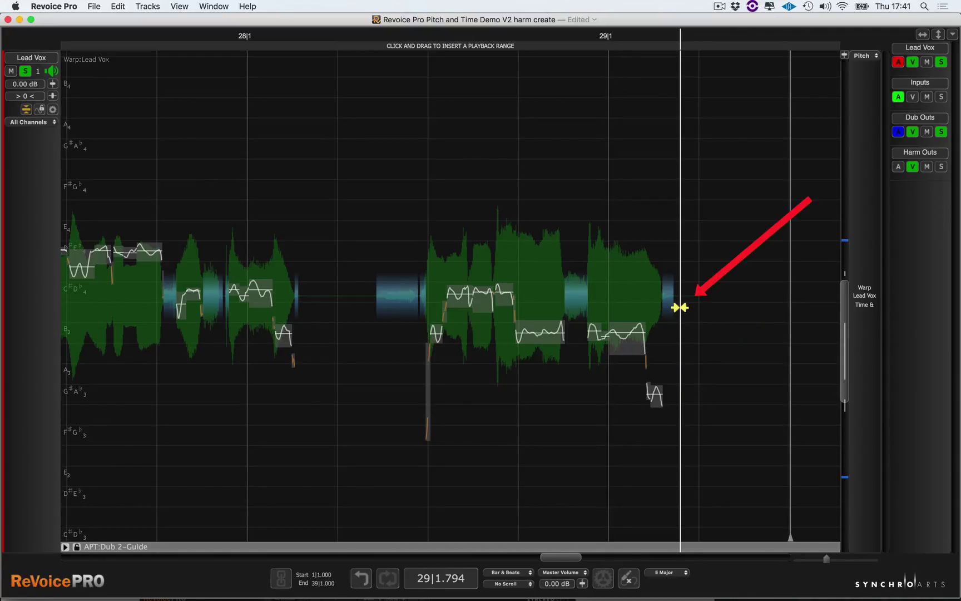
Add warp points on Lead Vox at 29|1 and 29|1.430 in the final note, and at 29|2.431 in the silence after it
{"action": "mouse_move", "coordinate": [679, 307]}
{"action": "left_mouse_down"}
{"action": "mouse_move", "coordinate": [549, 302]}
{"action": "mouse_move", "coordinate": [609, 298]}
{"action": "left_mouse_up"}
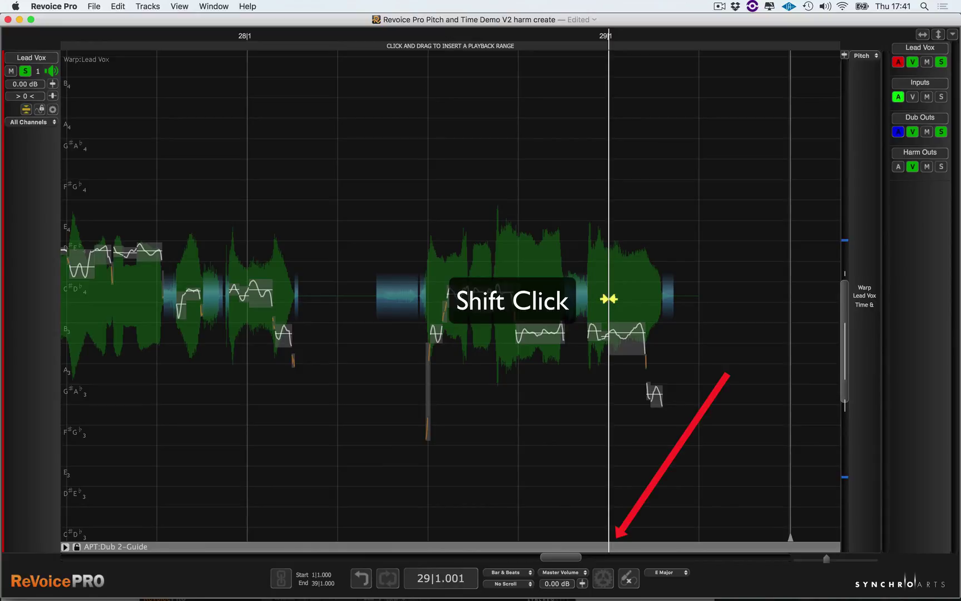
{"action": "left_click", "coordinate": [609, 299], "text": "shift"}
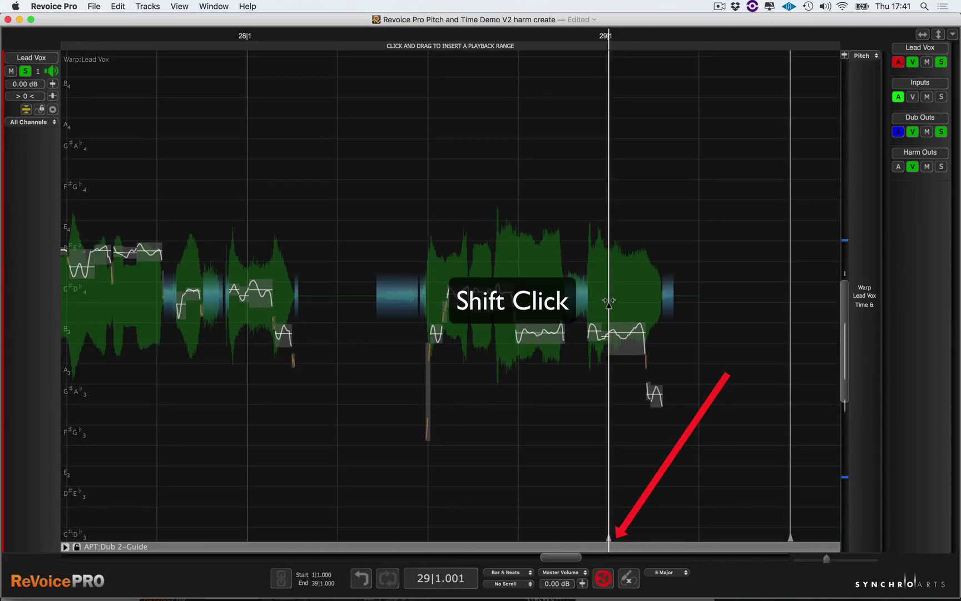
{"action": "left_click", "coordinate": [738, 304]}
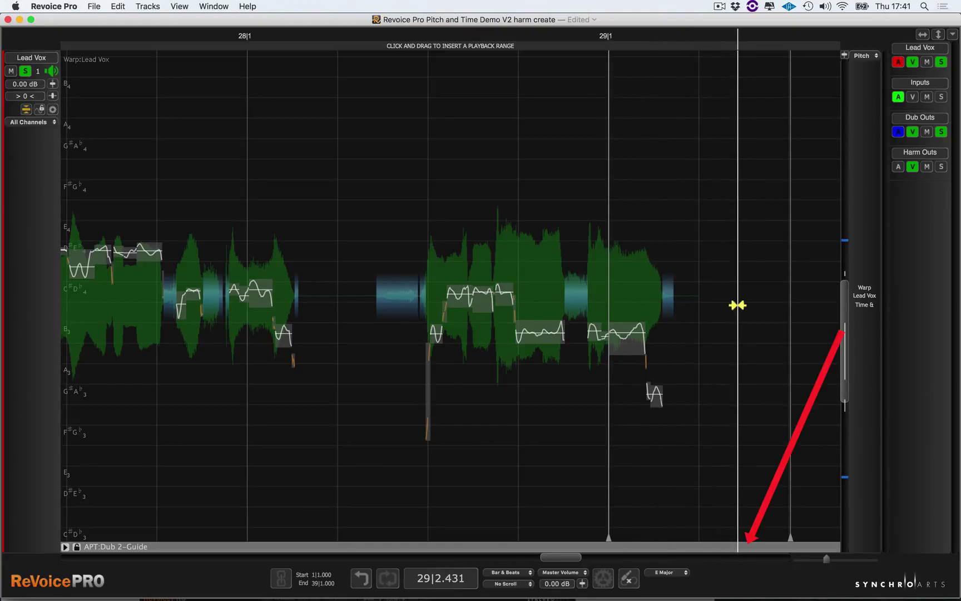
{"action": "left_click", "coordinate": [738, 305]}
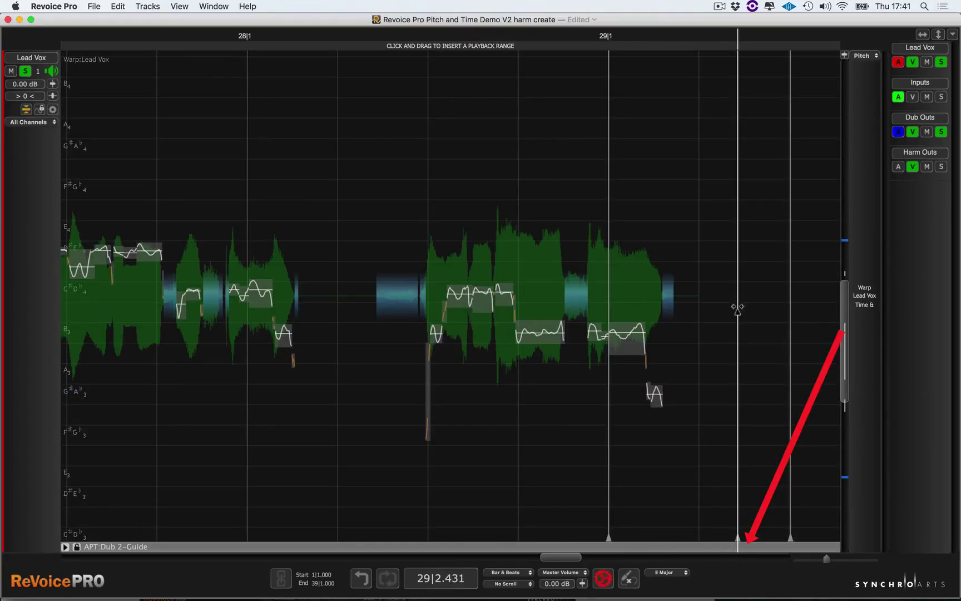
{"action": "left_click", "coordinate": [637, 118]}
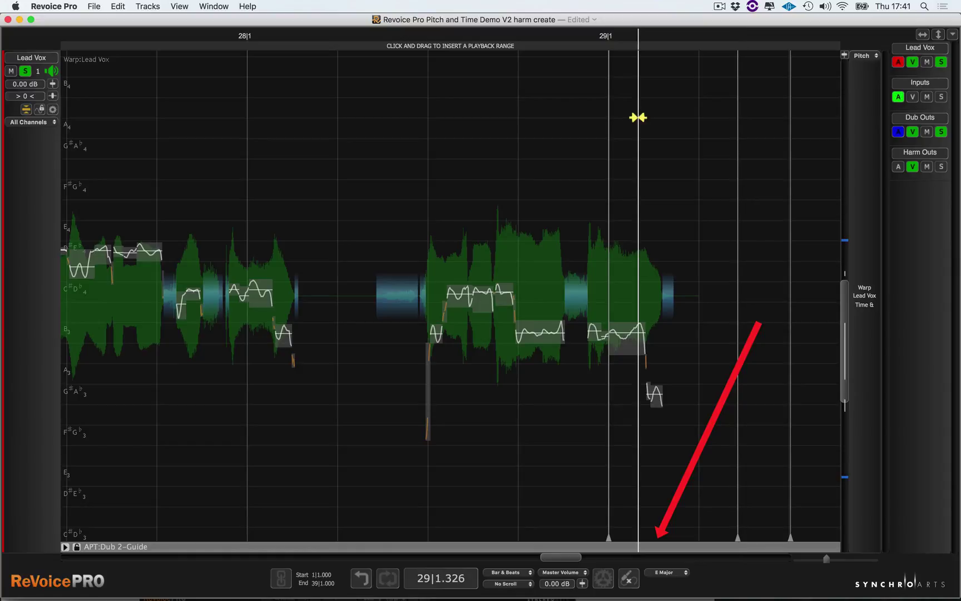
{"action": "left_click_drag", "start_coordinate": [638, 118], "coordinate": [646, 114]}
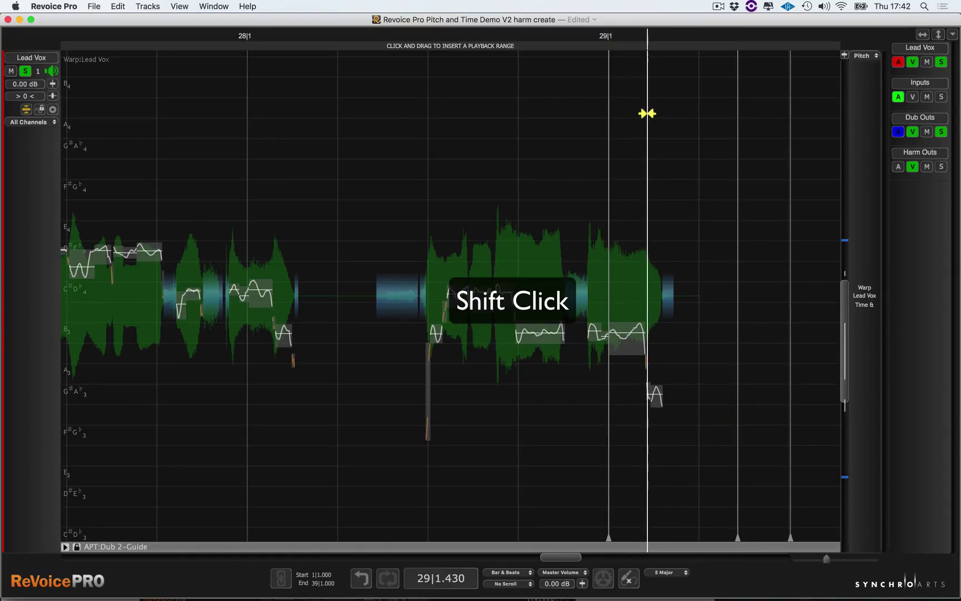
{"action": "left_click", "coordinate": [646, 114], "text": "shift"}
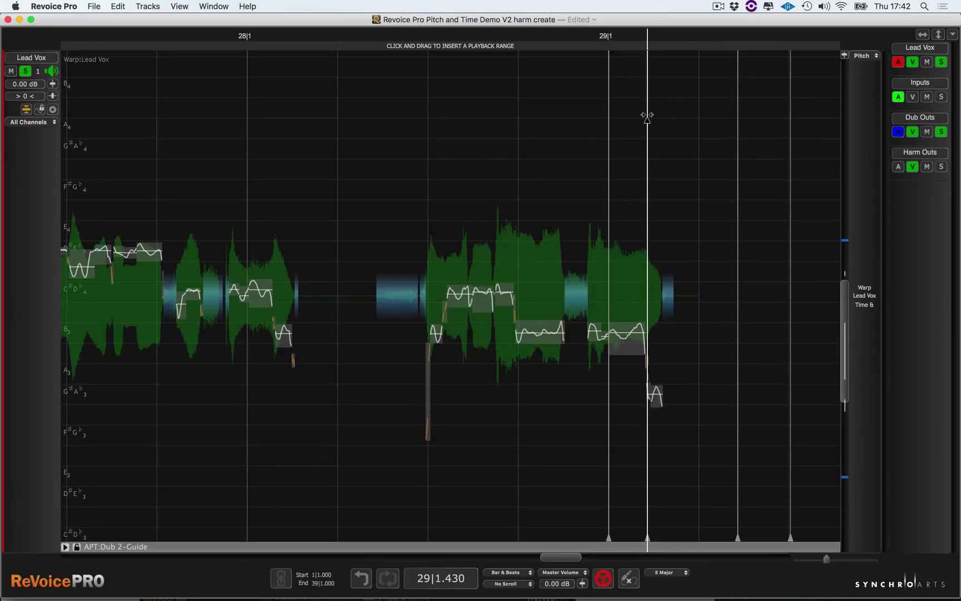
Stretch the final Lead Vox note by moving the warp point near its end to about 29|2, and audition it
{"action": "mouse_move", "coordinate": [650, 200]}
{"action": "left_mouse_down"}
{"action": "mouse_move", "coordinate": [673, 202]}
{"action": "mouse_move", "coordinate": [649, 217]}
{"action": "mouse_move", "coordinate": [701, 215]}
{"action": "left_mouse_up"}
{"action": "left_click", "coordinate": [416, 116]}
{"action": "key", "text": "space"}
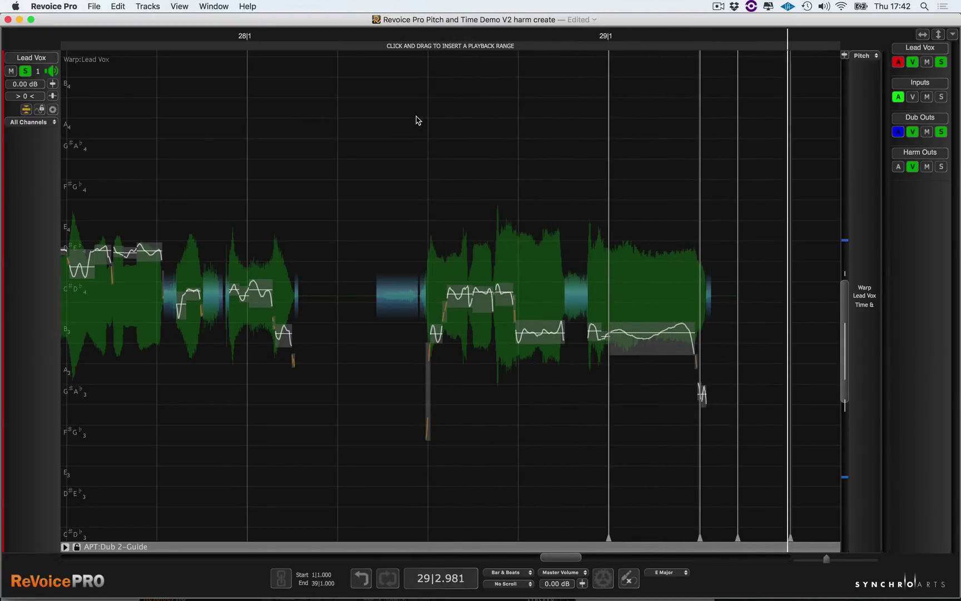
{"action": "key", "text": "space"}
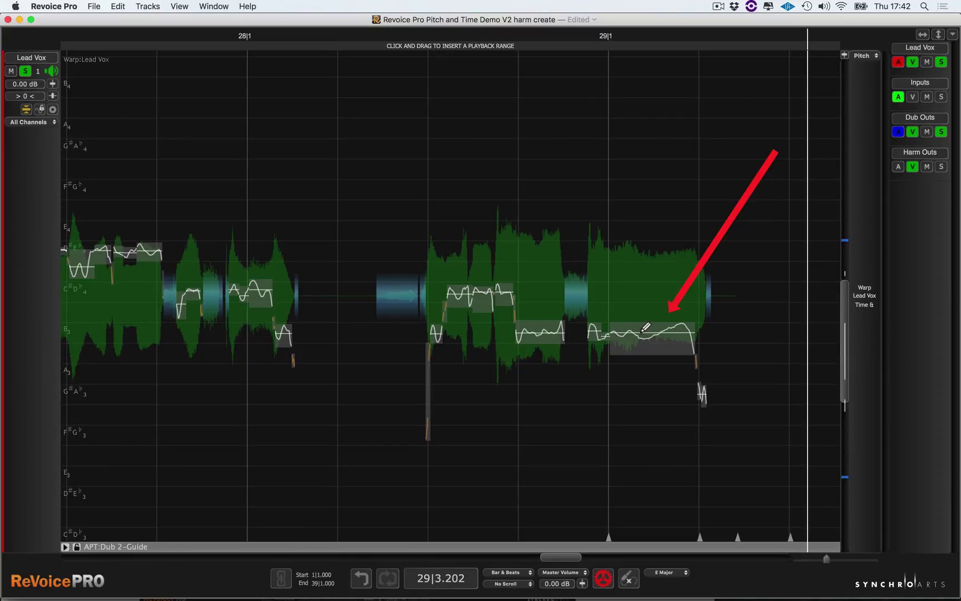
Flatten the stretched final note's pitch around B3 with the Pencil tool, audition it, and undo the last edit
{"action": "left_click_drag", "start_coordinate": [648, 328], "coordinate": [693, 332]}
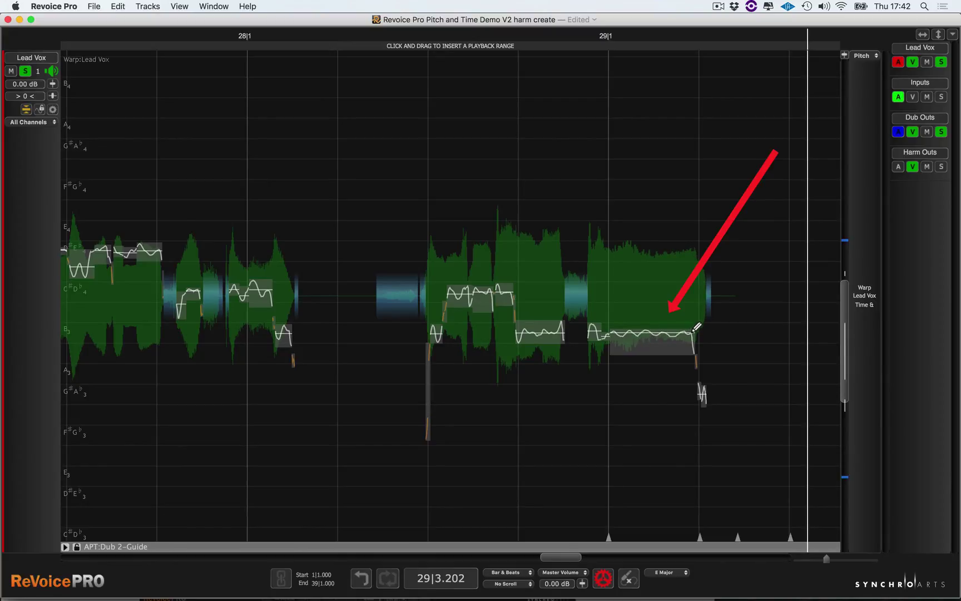
{"action": "key", "text": "space"}
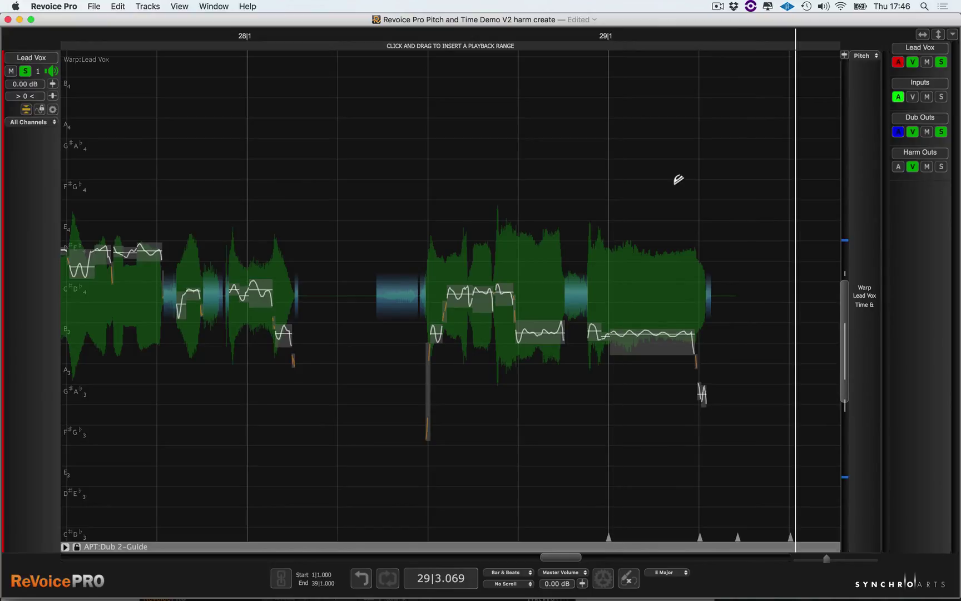
{"action": "key", "text": "super+z"}
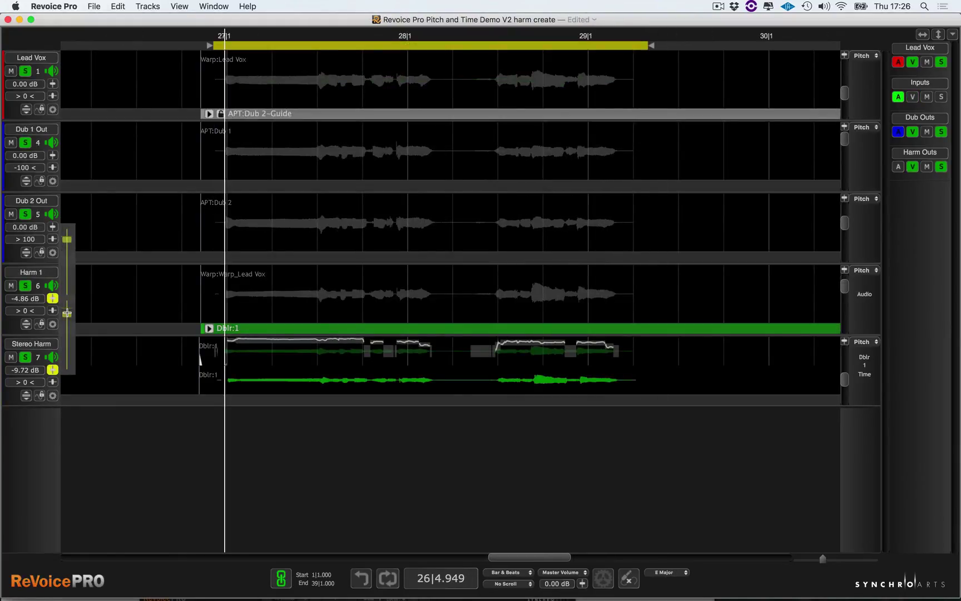
Set the Harm 1 track's level to about -4.86 dB during playback
{"action": "left_click_drag", "start_coordinate": [67, 313], "coordinate": [66, 313]}
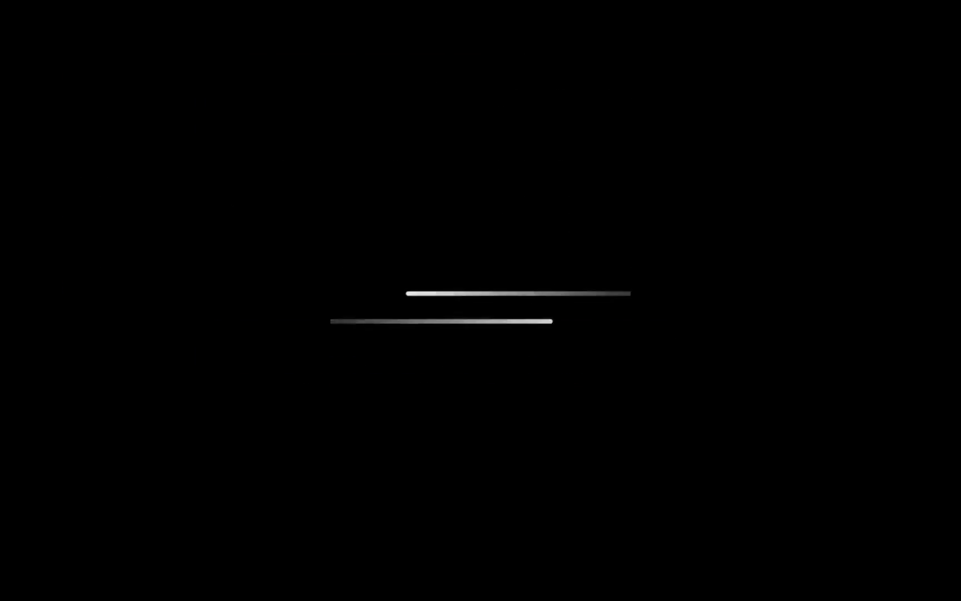